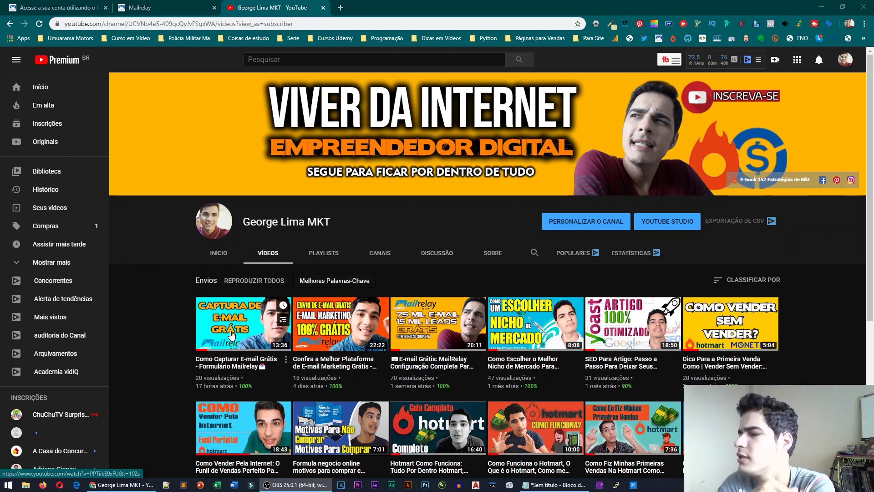
# Step: Switch to the Mailrelay dashboard, look over its statistics, and start a new newsletter with the built-in editor
pyautogui.click(139, 7)
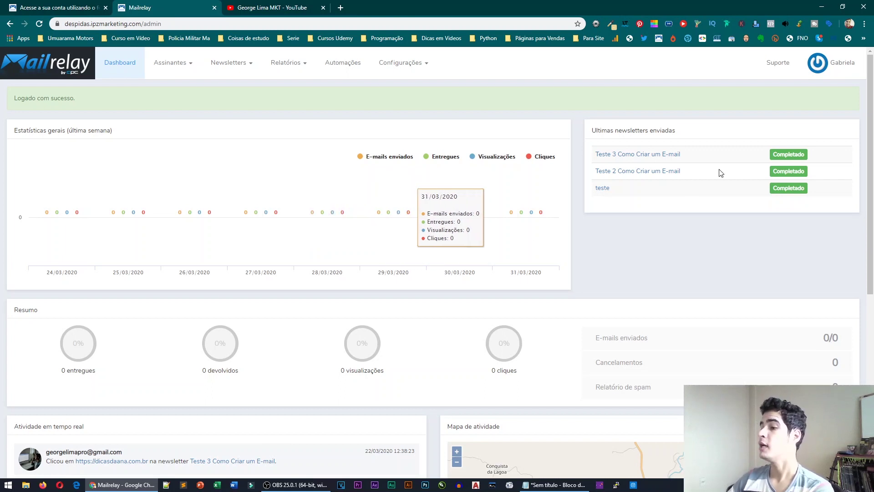
pyautogui.scroll(-2, 414, 190)
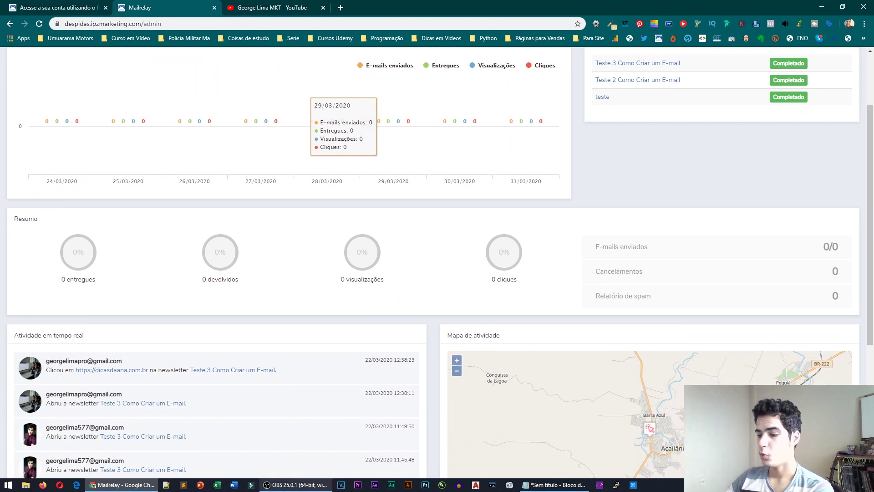
pyautogui.click(568, 486)
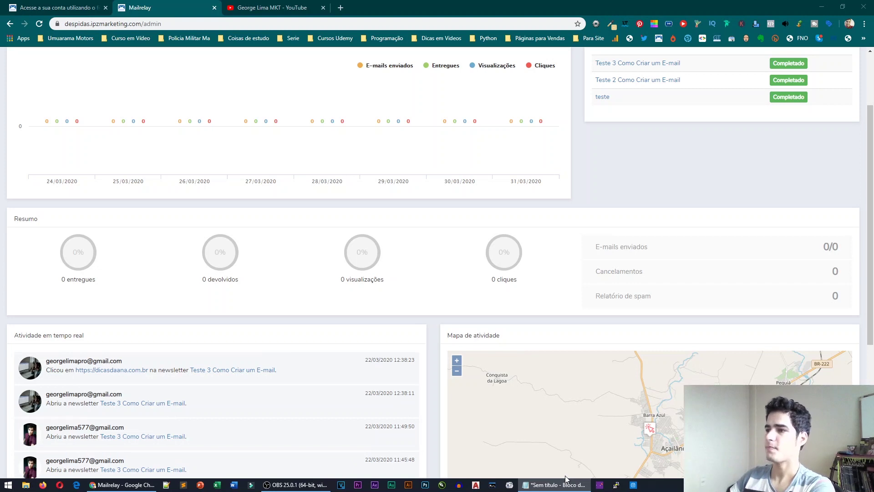
pyautogui.scroll(1, 260, 274)
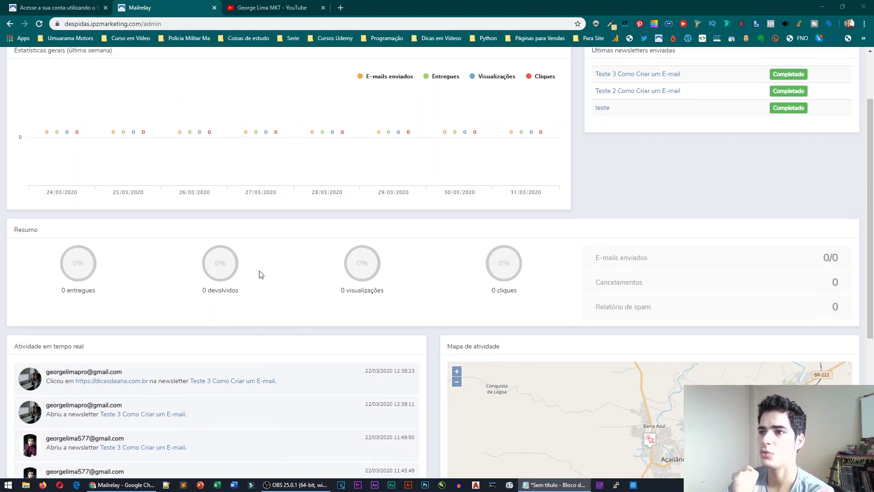
pyautogui.scroll(2, 260, 274)
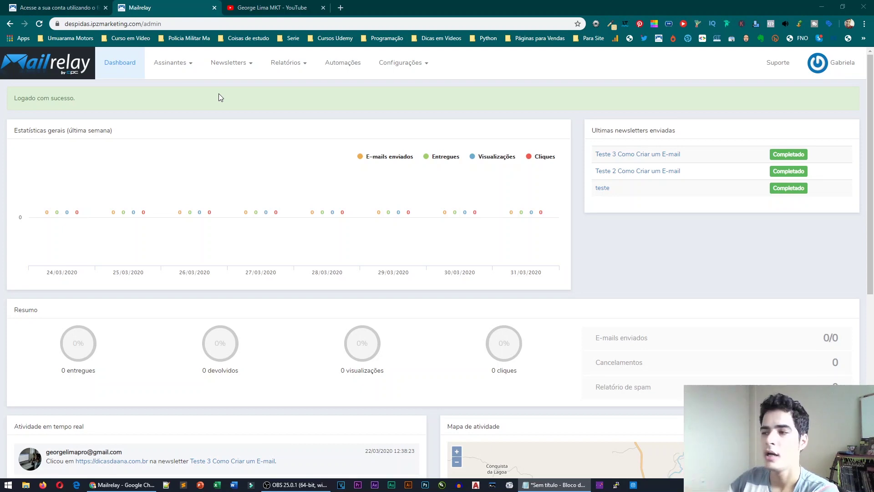
pyautogui.click(242, 64)
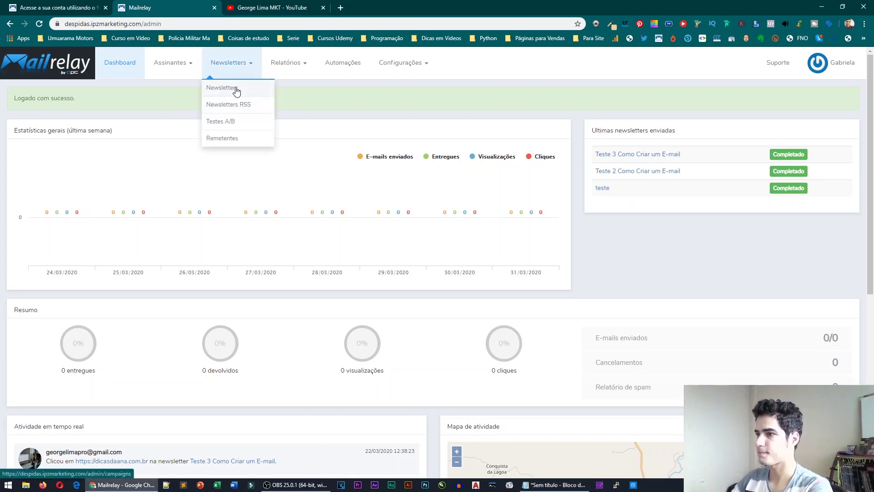
pyautogui.click(237, 88)
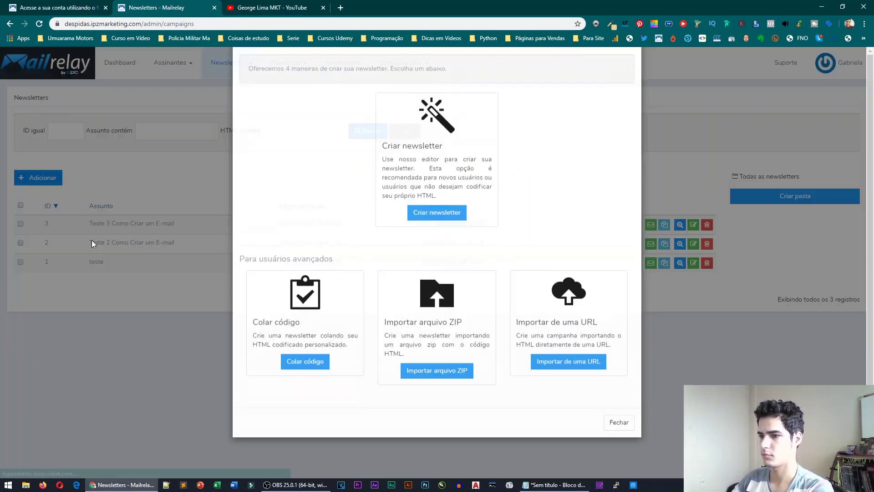
pyautogui.click(435, 211)
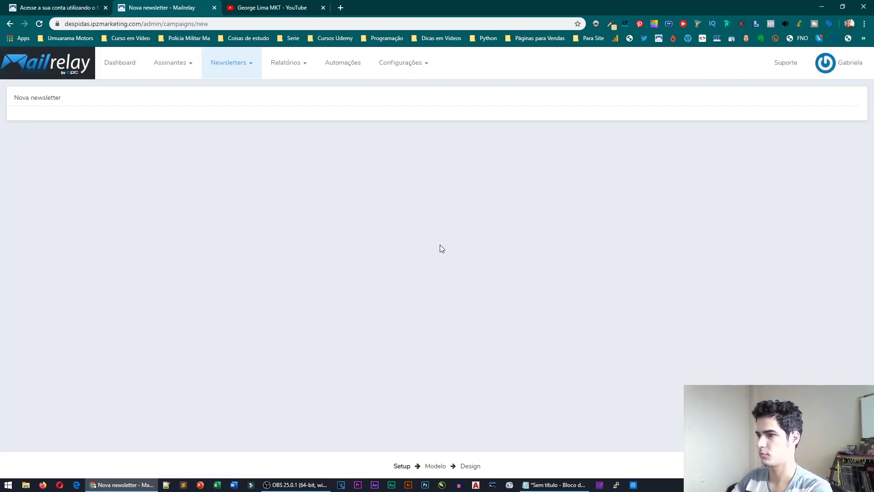
# Step: Set the newsletter subject to "Seja Bem -Vindo" and address it to both "Teste" groups
pyautogui.click(181, 123)
pyautogui.write('Seja Bem -Vindo')
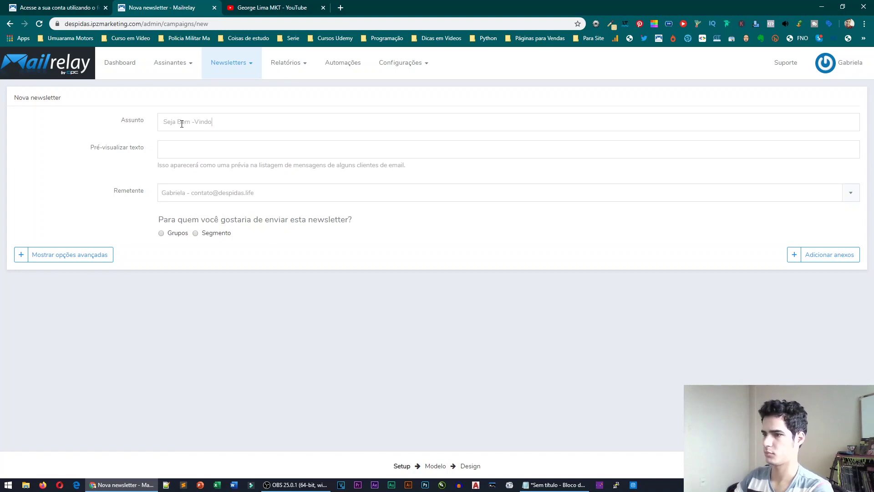
pyautogui.click(177, 233)
pyautogui.click(190, 257)
pyautogui.click(195, 273)
pyautogui.click(201, 257)
pyautogui.click(206, 272)
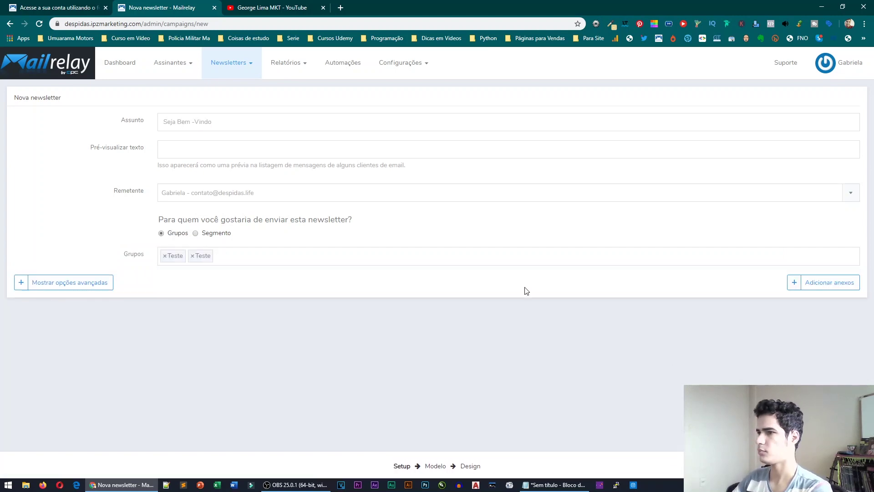
# Step: Choose the newsletter template and delete both image blocks and two paragraph blocks, keeping the title, one paragraph and the footer
pyautogui.click(846, 464)
pyautogui.click(143, 232)
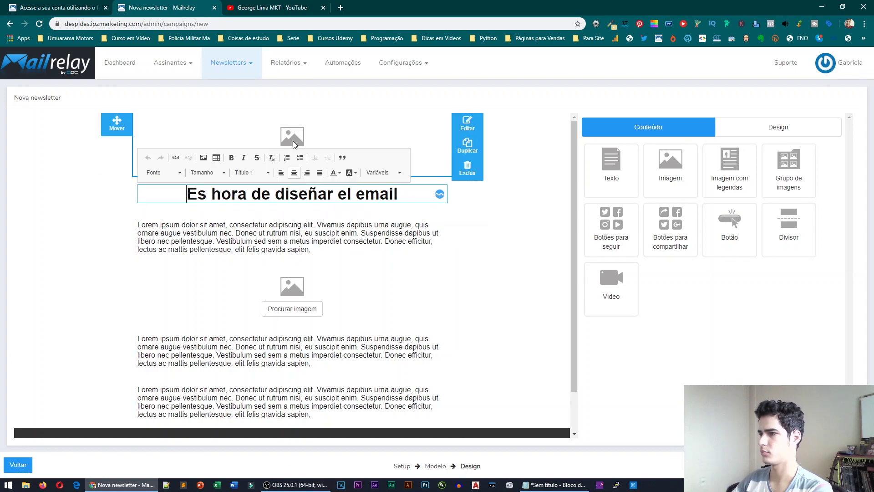
pyautogui.click(467, 168)
pyautogui.click(404, 332)
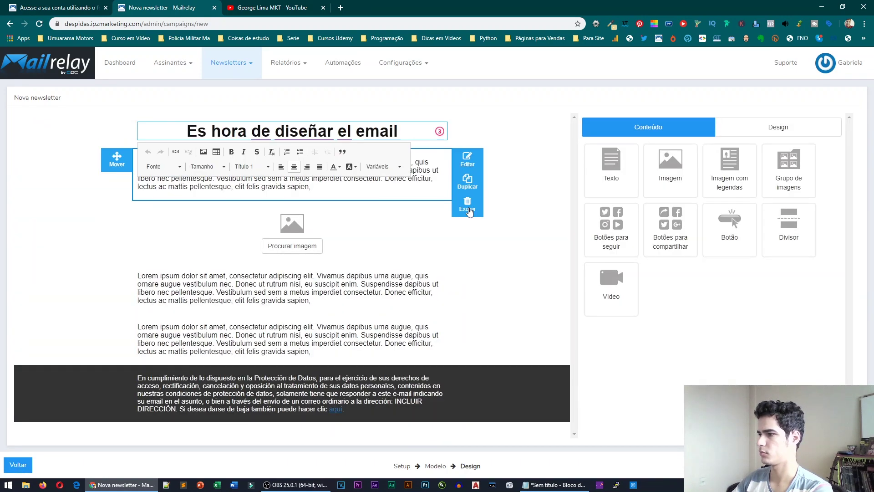
pyautogui.click(468, 203)
pyautogui.click(404, 332)
pyautogui.click(467, 203)
pyautogui.click(404, 331)
pyautogui.click(344, 132)
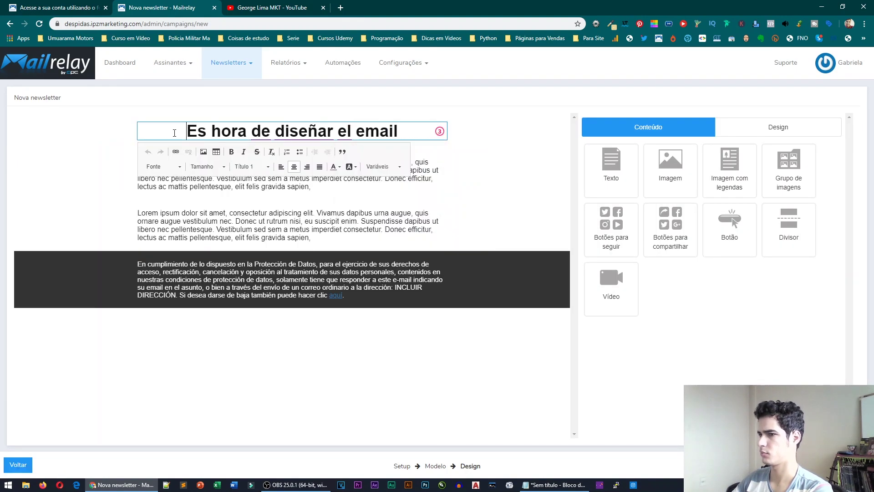
pyautogui.click(468, 137)
pyautogui.click(403, 332)
# Step: Replace the title with "Seja Bem Vindo" and the remaining paragraph with "Teste Primeiro E-mail"
pyautogui.click(299, 145)
pyautogui.hotkey('ctrl', 'a')
pyautogui.write('Se')
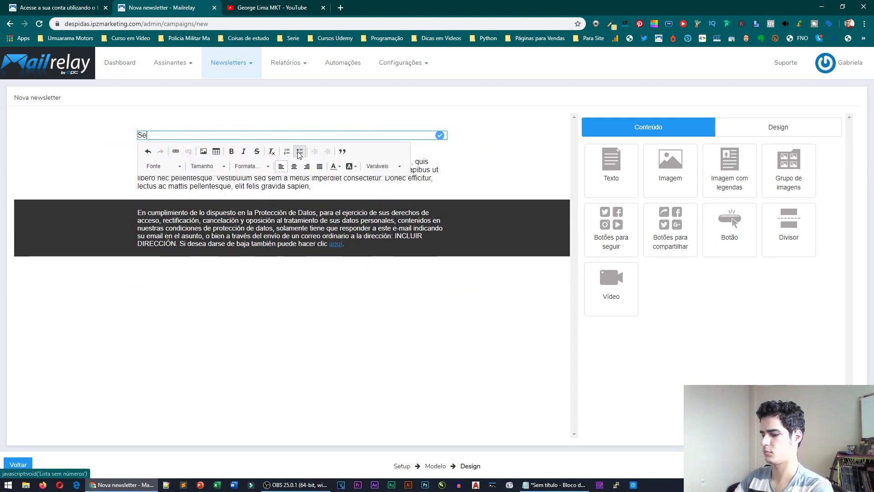
pyautogui.write('ja Bem Vindo')
pyautogui.hotkey('ctrl', 'z')
pyautogui.hotkey('ctrl', 'a')
pyautogui.write('Teste Primeiro E-mai')
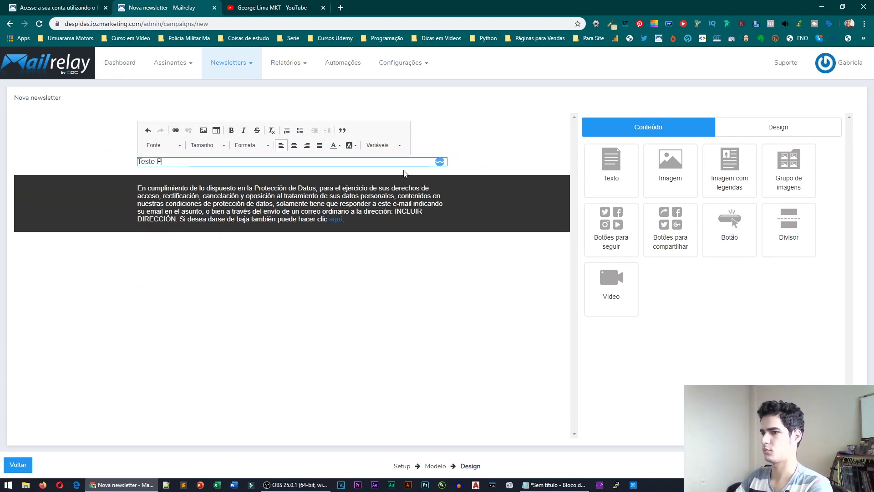
# Step: Replace the footer text with "Teste" and save the newsletter
pyautogui.click(366, 195)
pyautogui.hotkey('ctrl', 'a')
pyautogui.write('Teste')
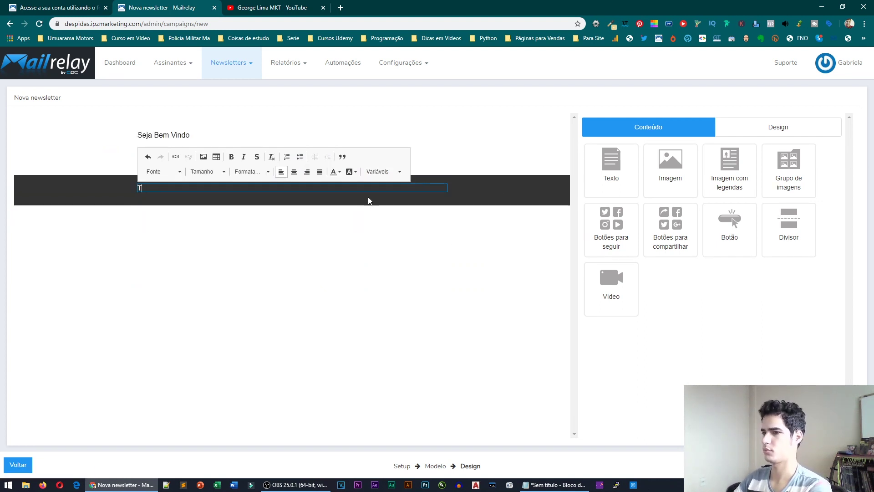
pyautogui.click(44, 160)
pyautogui.hotkey('ctrl', 's')
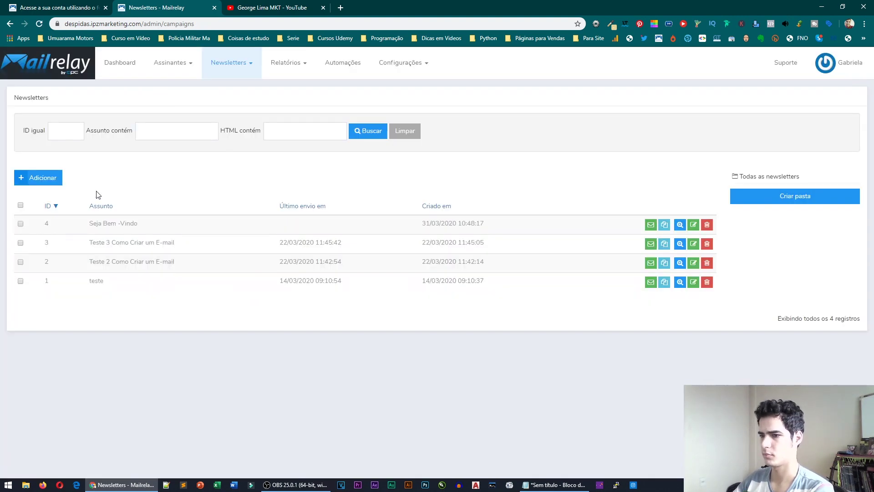
# Step: Create another newsletter with the subject "Segundo E-mail", addressed to both "Teste" groups
pyautogui.click(44, 176)
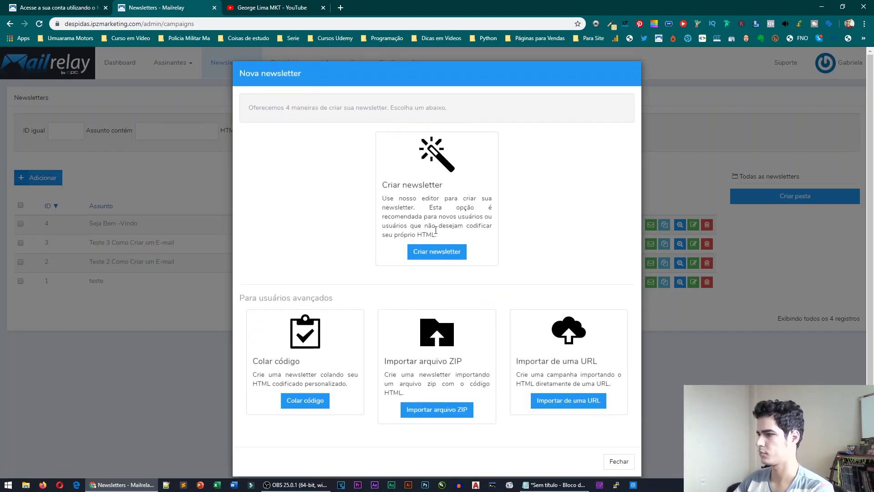
pyautogui.click(436, 254)
pyautogui.click(202, 120)
pyautogui.write('Segundo E-mail')
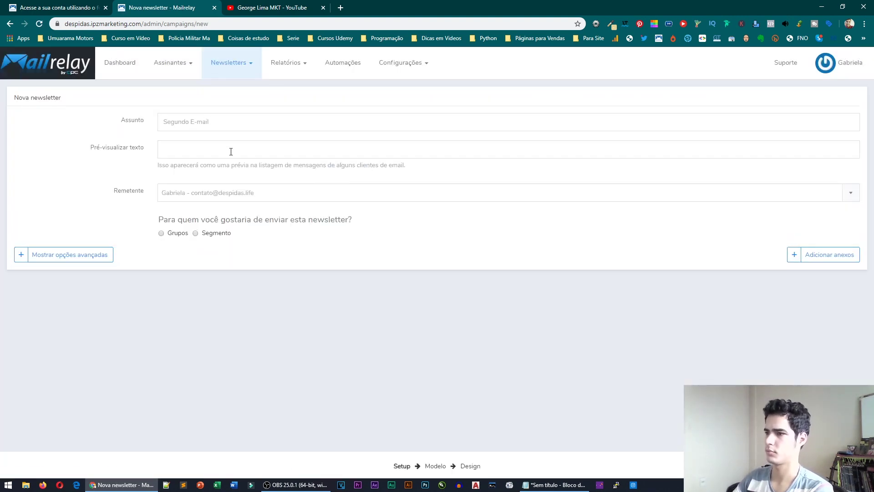
pyautogui.click(178, 233)
pyautogui.click(176, 272)
pyautogui.click(177, 285)
# Step: Choose the template for the second newsletter and delete the title, image and paragraph blocks, keeping only one paragraph and the footer
pyautogui.click(844, 294)
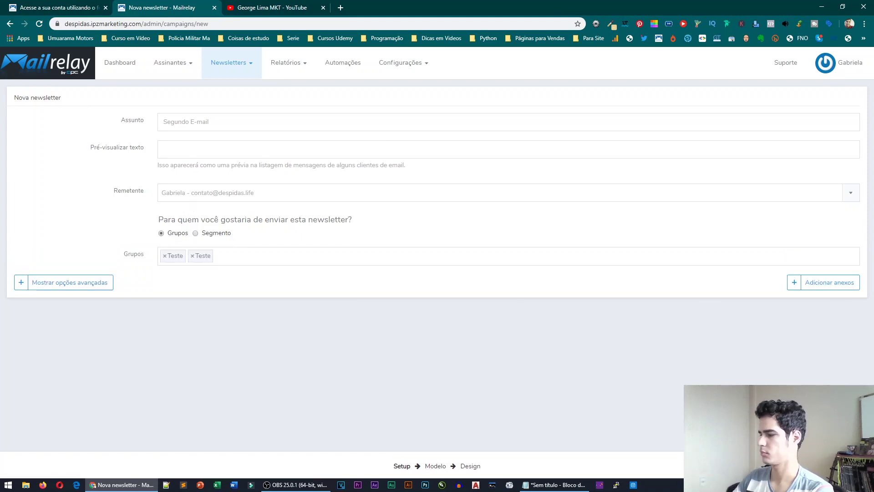
pyautogui.click(125, 218)
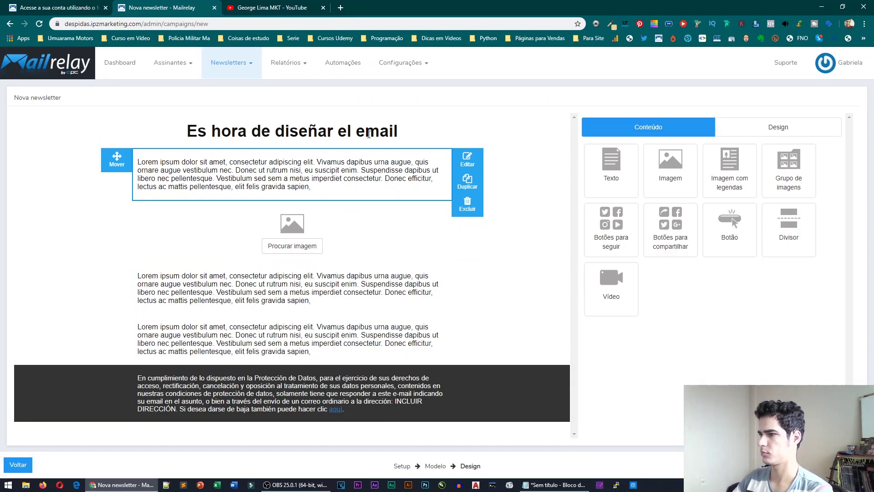
pyautogui.click(369, 134)
pyautogui.click(467, 173)
pyautogui.click(404, 333)
pyautogui.click(469, 234)
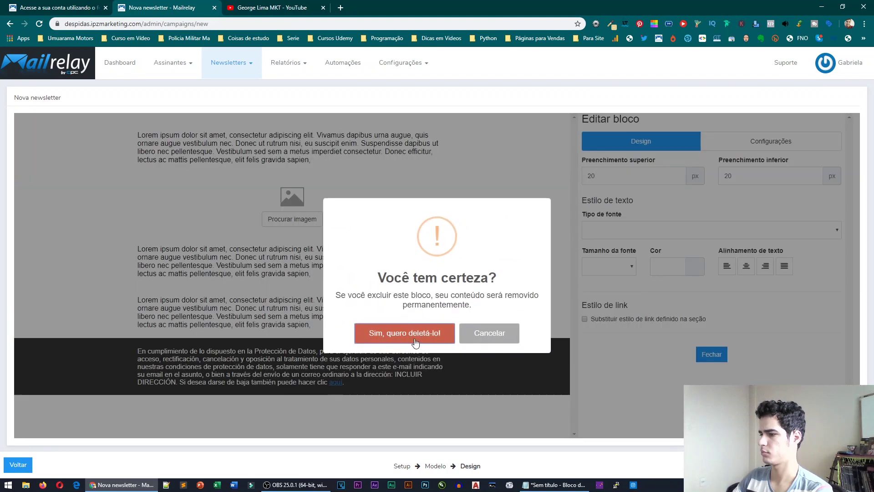
pyautogui.click(404, 333)
pyautogui.click(468, 234)
pyautogui.click(428, 335)
pyautogui.click(469, 234)
pyautogui.click(405, 333)
# Step: Replace the remaining paragraph with "Segundo e-mail" and the footer with a centred "Teste", and save the newsletter
pyautogui.click(291, 145)
pyautogui.hotkey('ctrl', 'a')
pyautogui.write('Segundo e-mail')
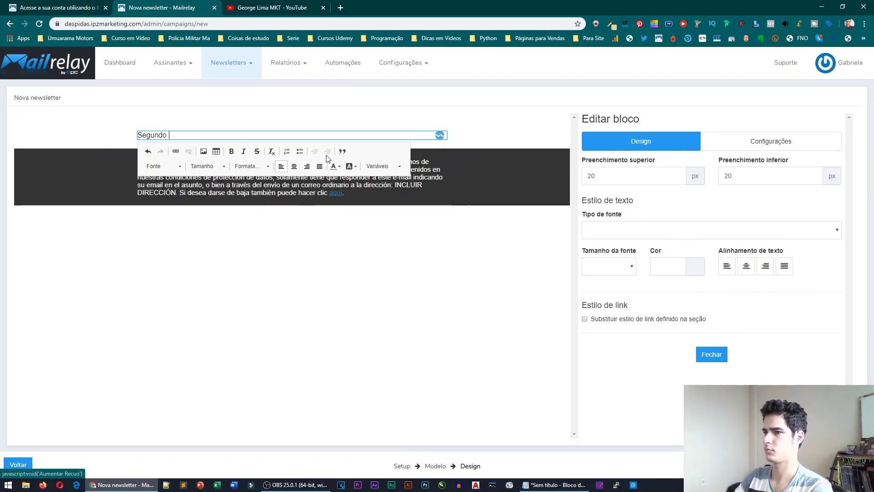
pyautogui.click(328, 182)
pyautogui.hotkey('ctrl', 'a')
pyautogui.write('Teste')
pyautogui.click(371, 182)
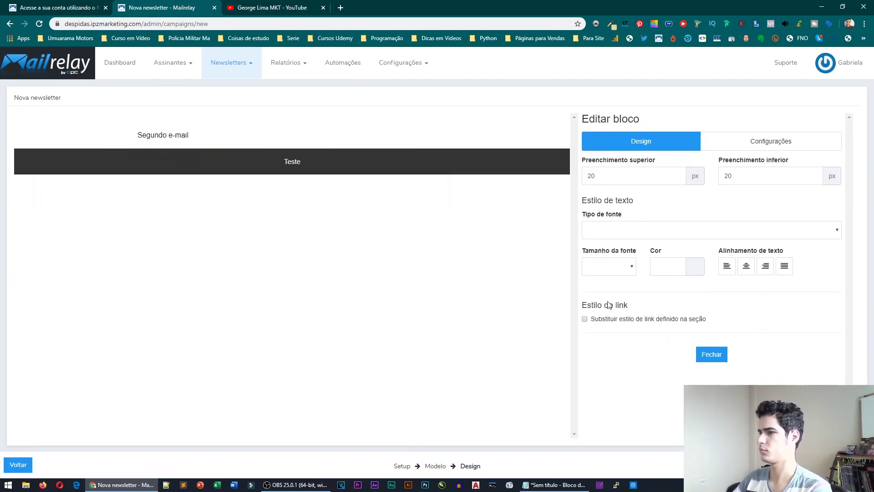
pyautogui.click(842, 464)
pyautogui.click(572, 138)
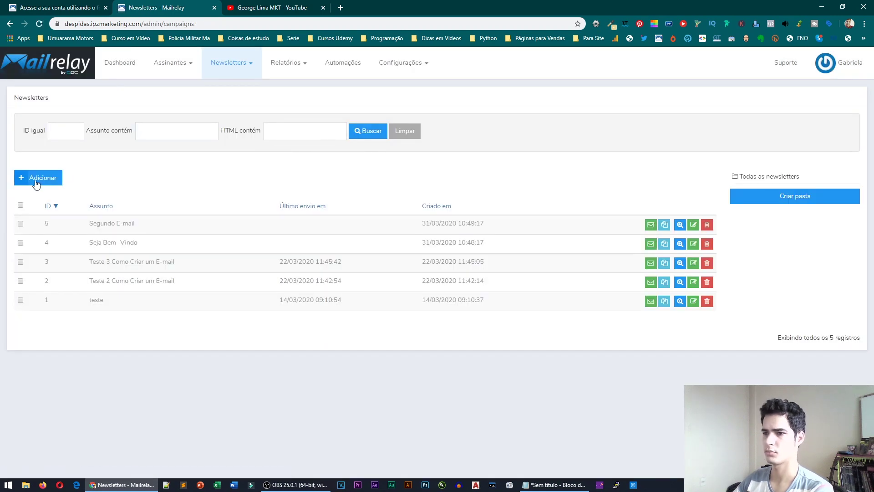
# Step: Create a third newsletter with the subject "Terceiro E-mail", addressed to both "Teste" groups
pyautogui.click(38, 177)
pyautogui.click(436, 251)
pyautogui.write('Terceiro E-mail')
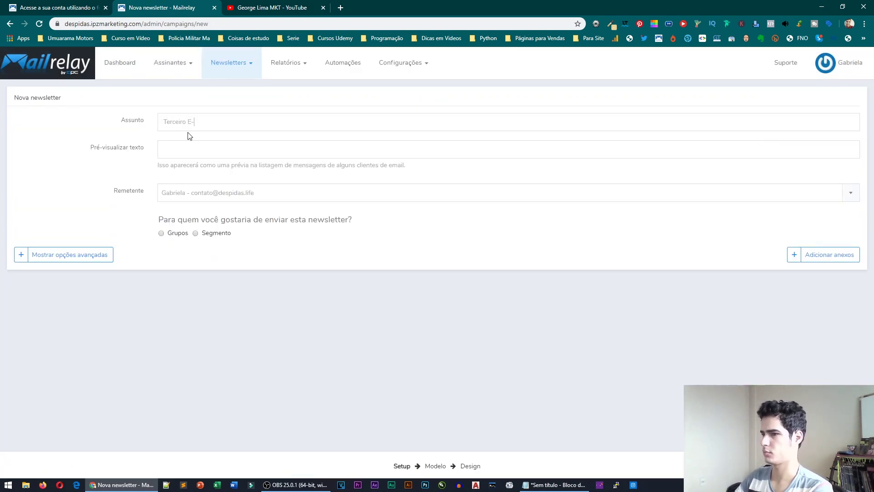
pyautogui.click(174, 194)
pyautogui.click(173, 236)
pyautogui.click(182, 254)
pyautogui.click(172, 271)
pyautogui.click(172, 288)
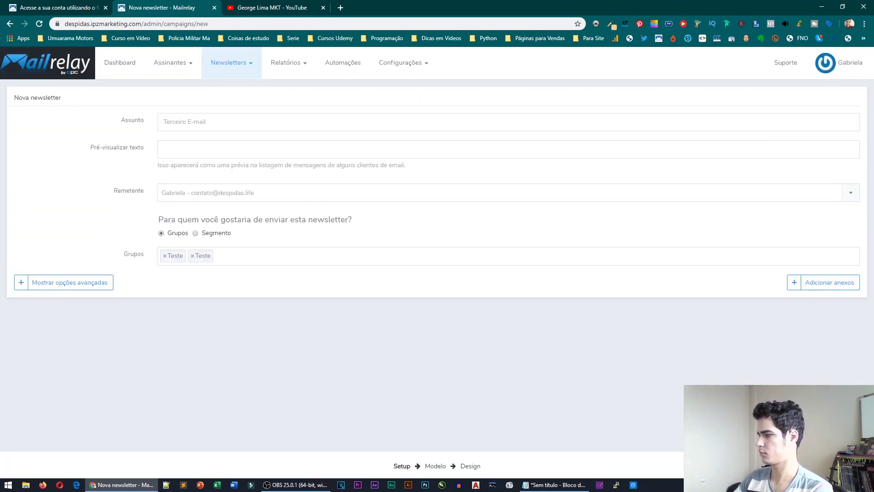
# Step: Choose the template for the third newsletter, delete its first paragraph block, and replace the title with "Terceiro E-mail"
pyautogui.click(841, 465)
pyautogui.click(606, 270)
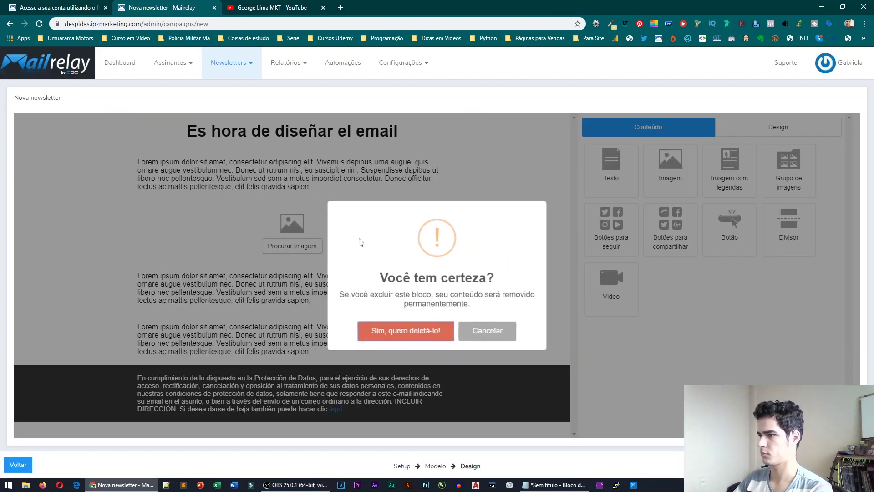
pyautogui.click(406, 330)
pyautogui.click(353, 152)
pyautogui.hotkey('ctrl', 'a')
pyautogui.write('Terceiro E-mail')
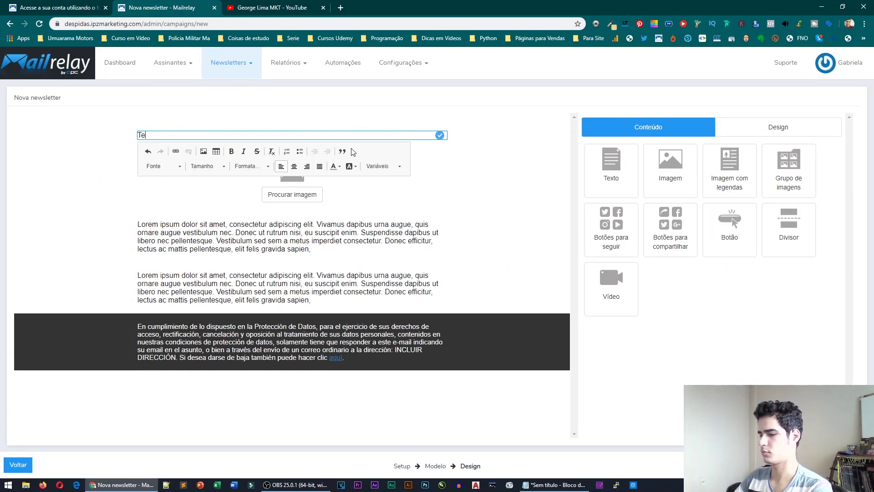
# Step: Delete the remaining image block and the two paragraph blocks between the title and the footer
pyautogui.click(468, 203)
pyautogui.click(405, 331)
pyautogui.click(468, 253)
pyautogui.click(406, 331)
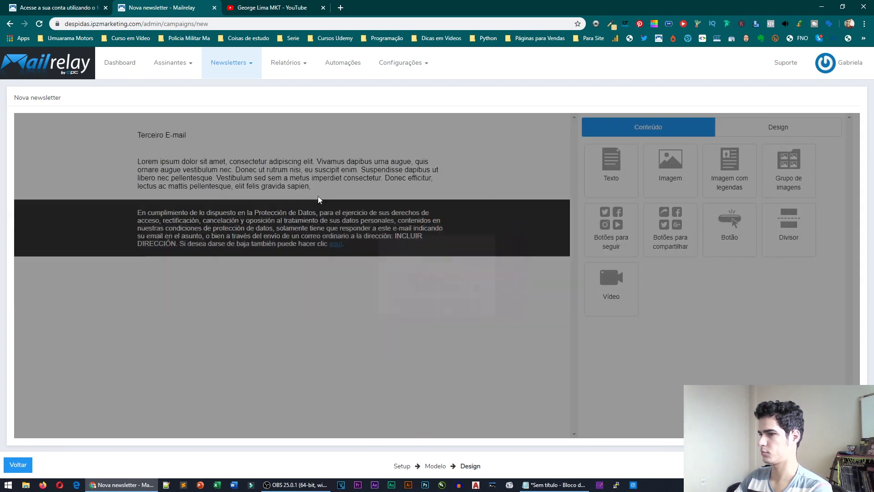
pyautogui.click(467, 203)
pyautogui.click(405, 331)
# Step: Replace the third newsletter's footer text with "Teste" and save the newsletter
pyautogui.click(235, 169)
pyautogui.hotkey('ctrl', 'a')
pyautogui.write('Teste')
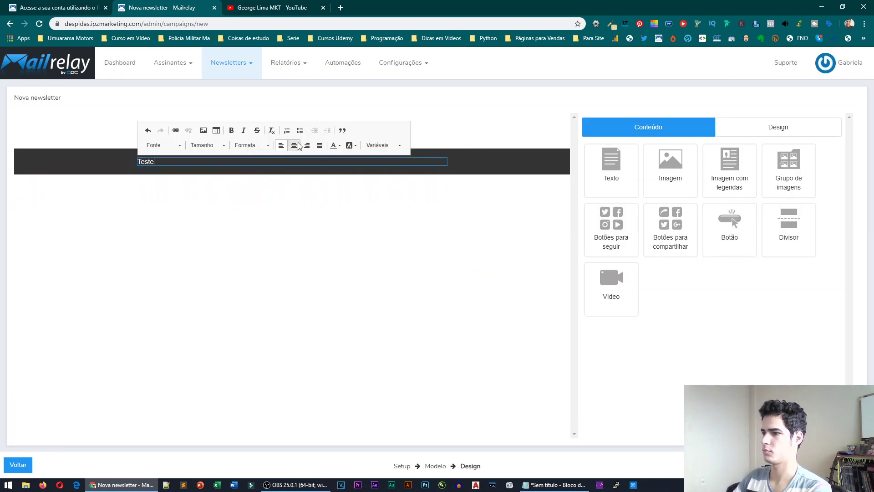
pyautogui.click(705, 314)
pyautogui.press('Tab')
pyautogui.press('Return')
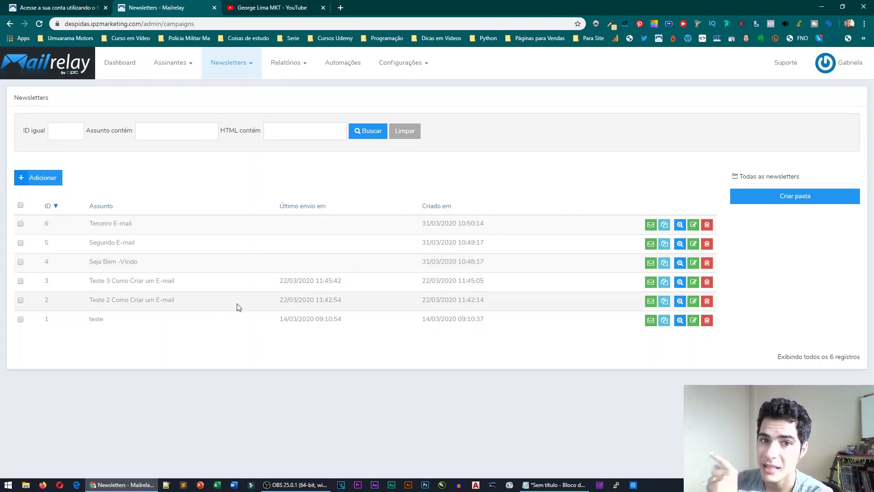
# Step: Go to the automations and start a new one of the "Personalizada" type
pyautogui.click(340, 64)
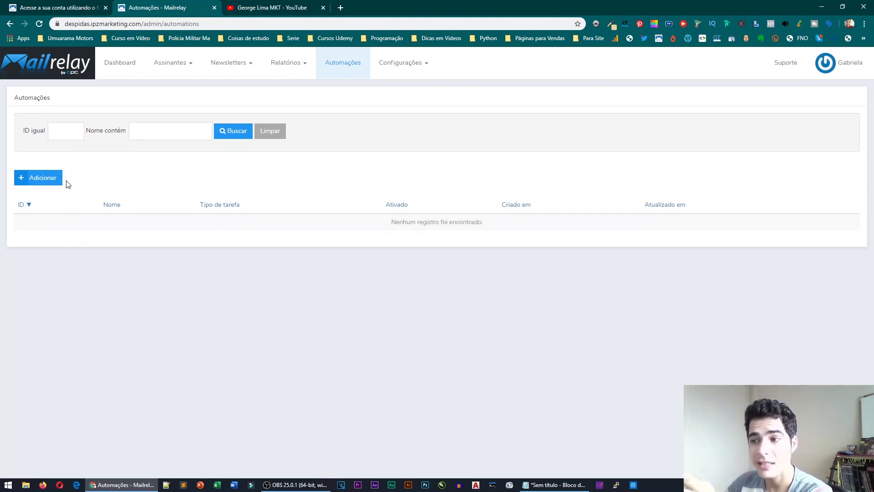
pyautogui.click(54, 179)
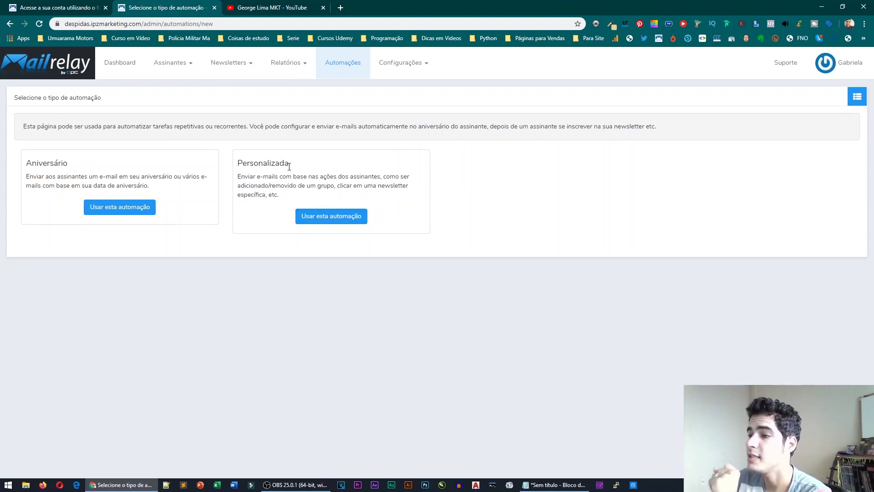
pyautogui.click(324, 219)
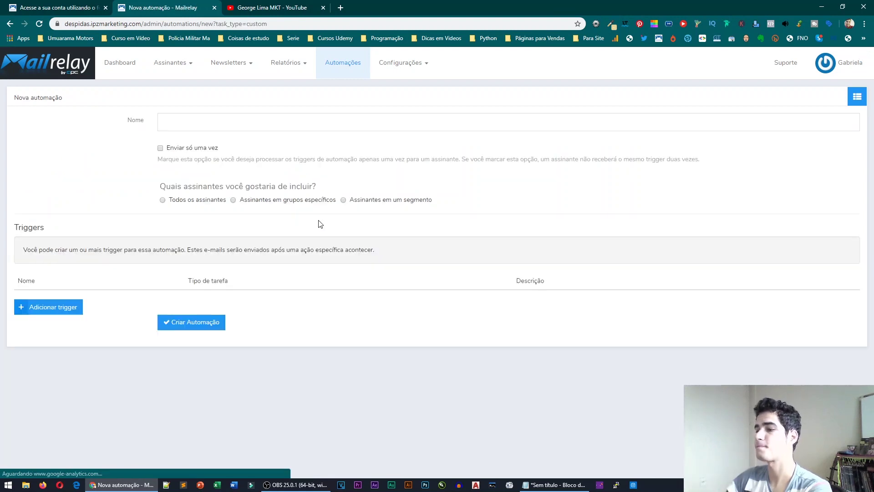
# Step: Name the automation "Dicas de Inglês", limit it to subscribers in both "Teste" groups, and create it
pyautogui.click(187, 122)
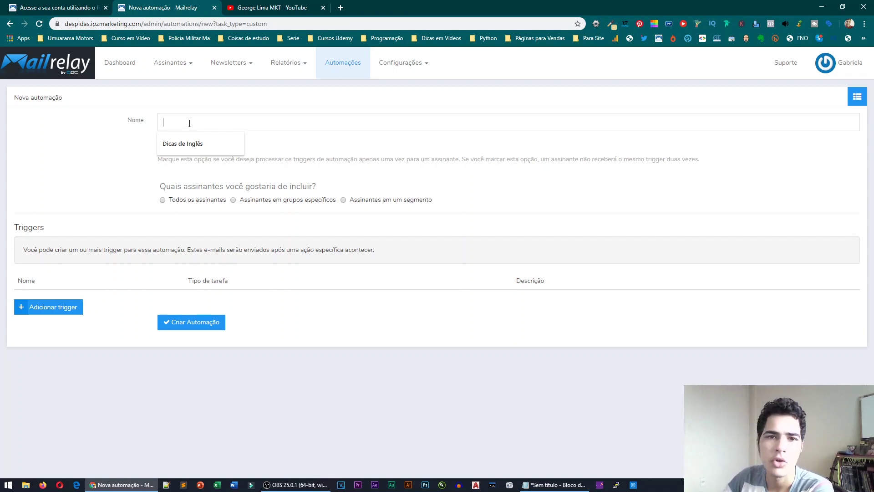
pyautogui.click(201, 149)
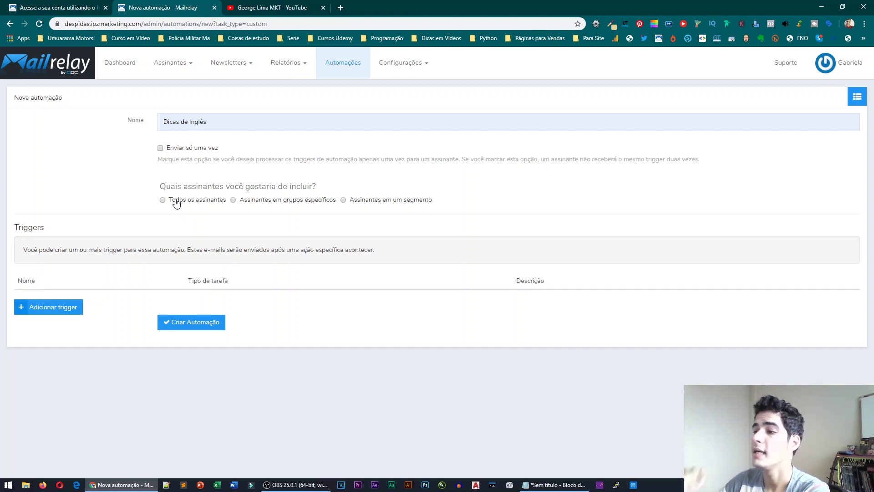
pyautogui.click(258, 200)
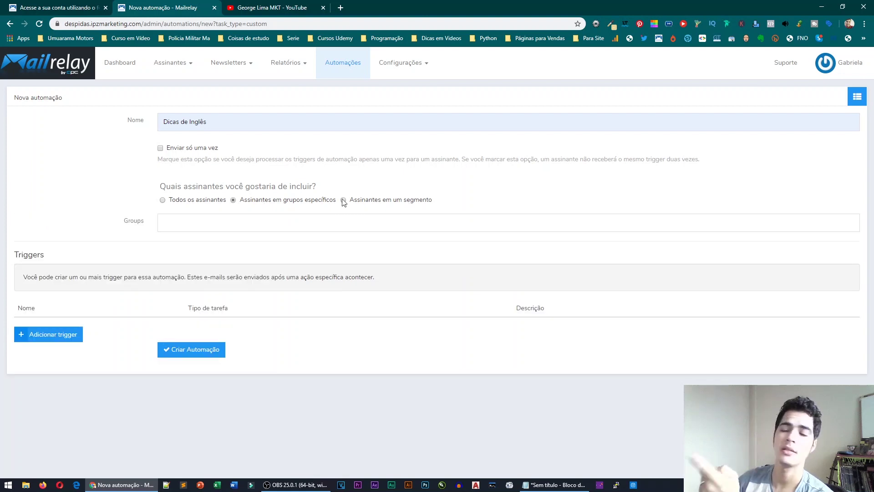
pyautogui.click(207, 220)
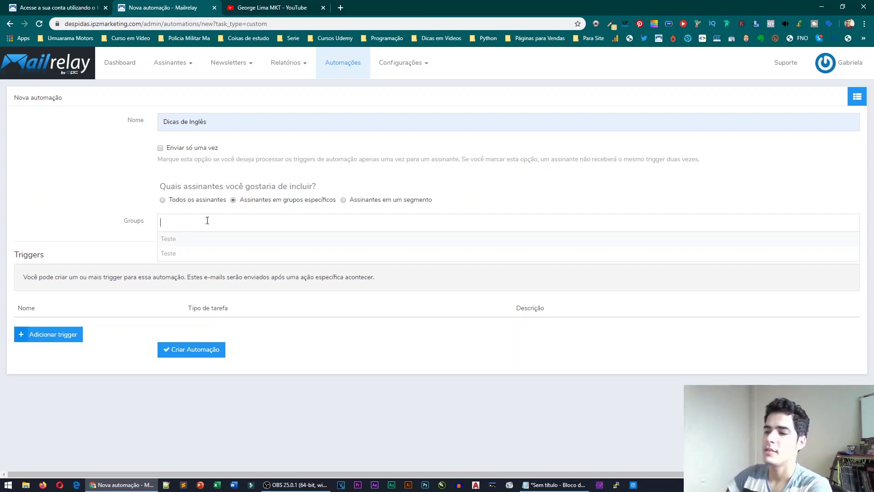
pyautogui.click(187, 240)
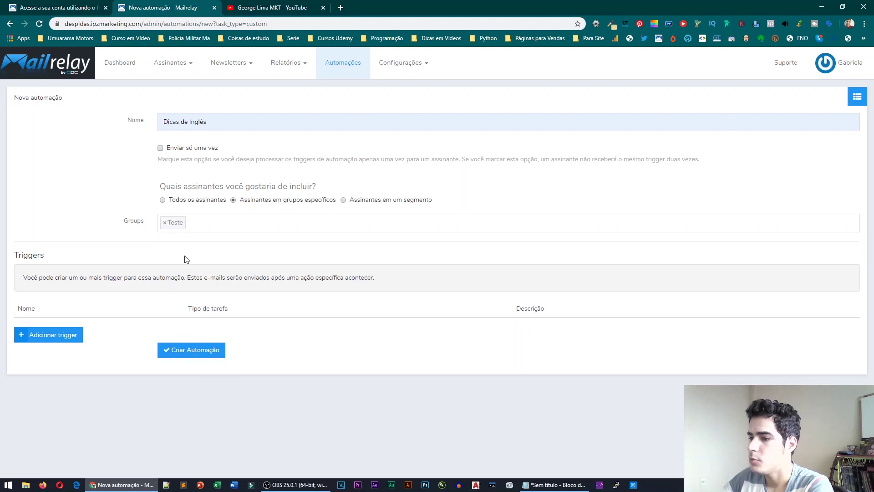
pyautogui.click(213, 224)
pyautogui.click(186, 255)
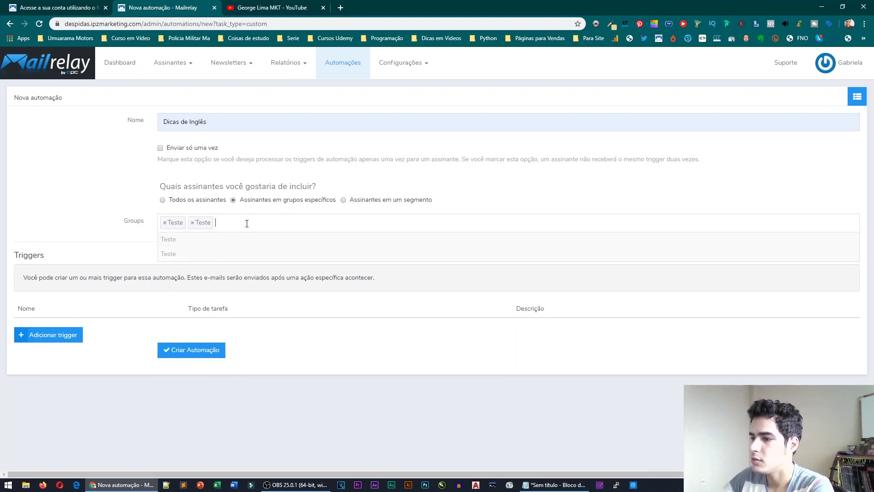
pyautogui.click(83, 181)
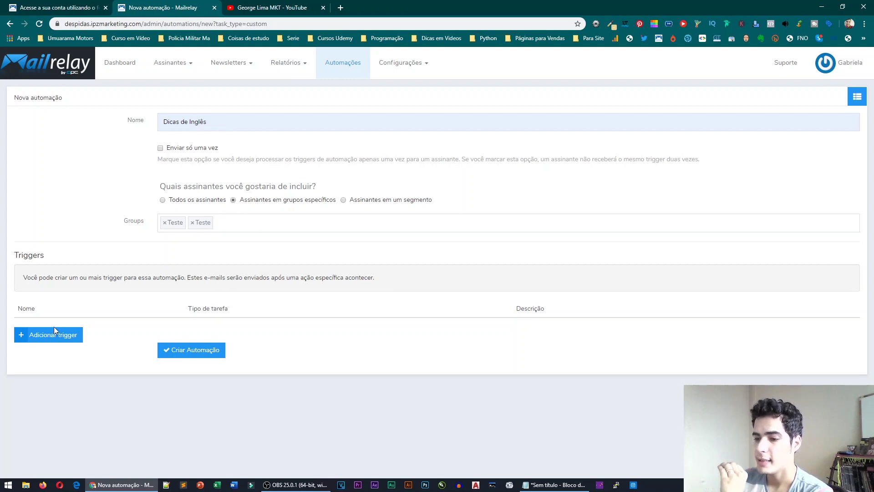
pyautogui.click(199, 351)
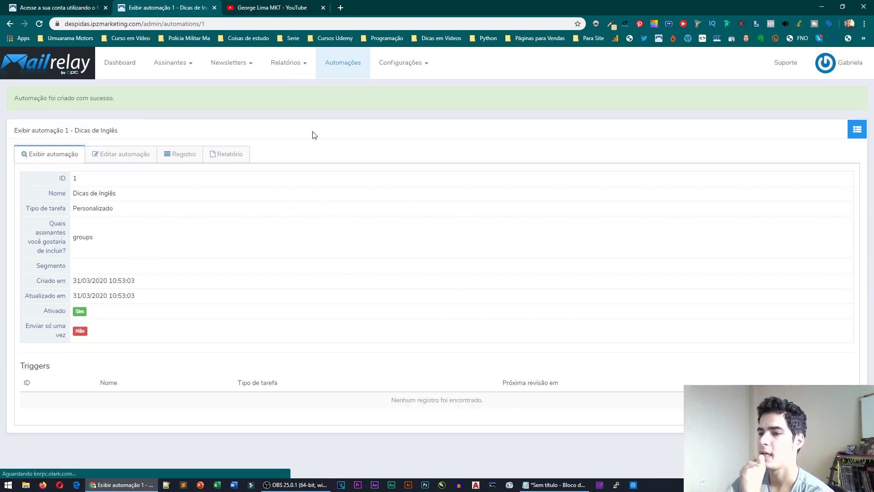
# Step: Review the created automation's name, task type, included subscribers, and creation and update dates
pyautogui.doubleClick(79, 193)
pyautogui.moveTo(118, 195); pyautogui.dragTo(59, 207)
pyautogui.click(121, 211)
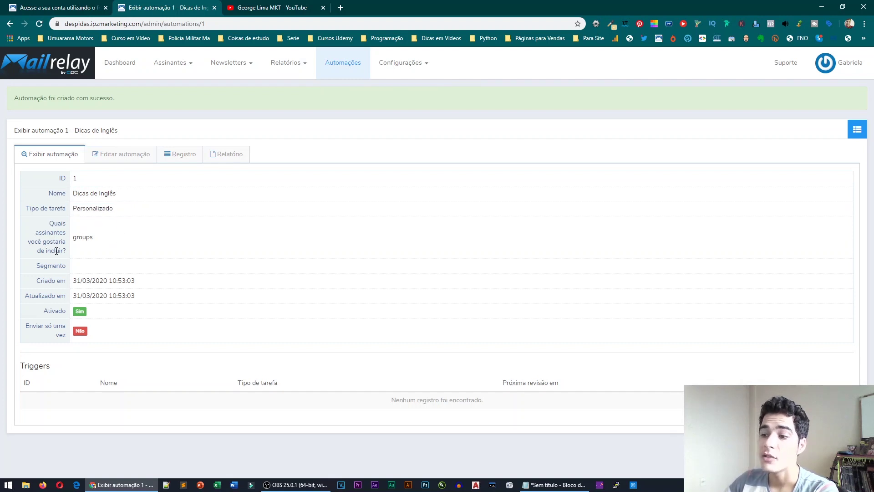
pyautogui.moveTo(99, 240); pyautogui.dragTo(70, 229)
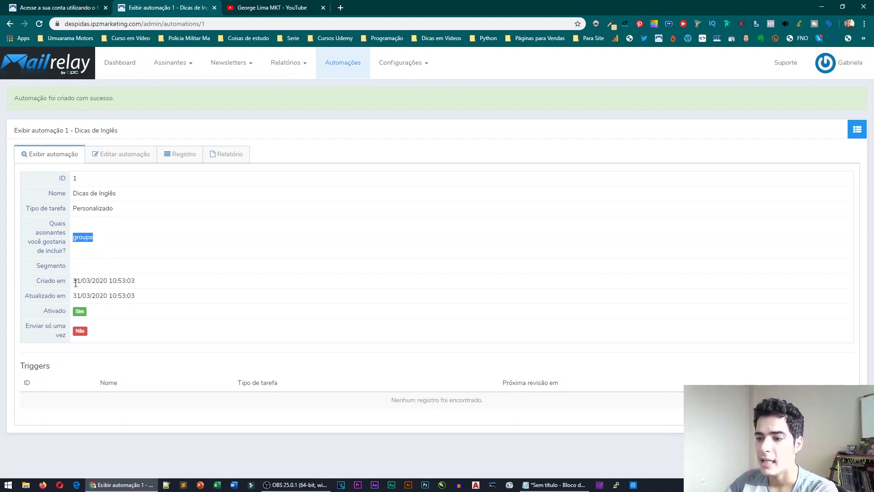
pyautogui.moveTo(72, 280); pyautogui.dragTo(134, 283)
pyautogui.moveTo(72, 296); pyautogui.dragTo(136, 305)
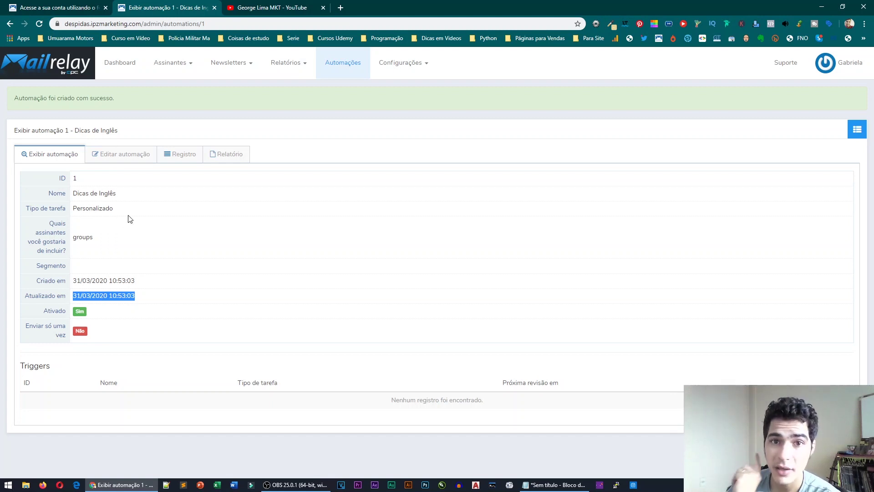
# Step: Edit the automation and add a trigger of the subscriber activity type "Assinante adicionado ao grupo"
pyautogui.click(115, 157)
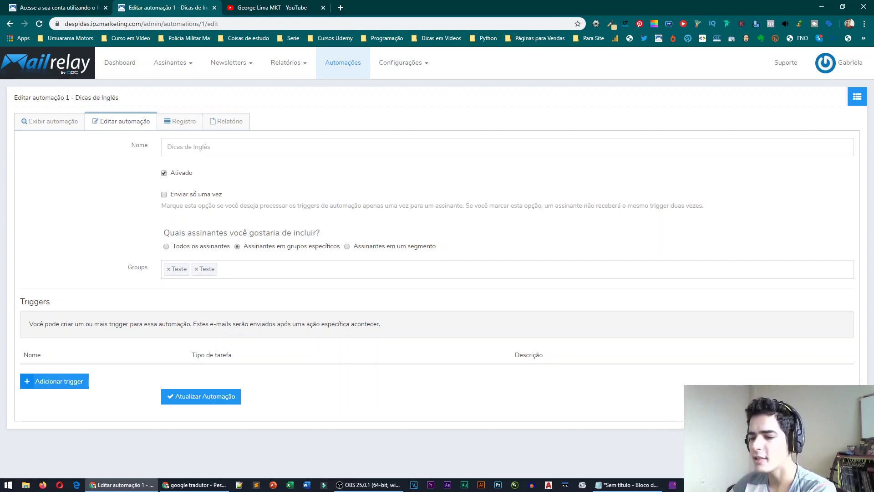
pyautogui.click(59, 383)
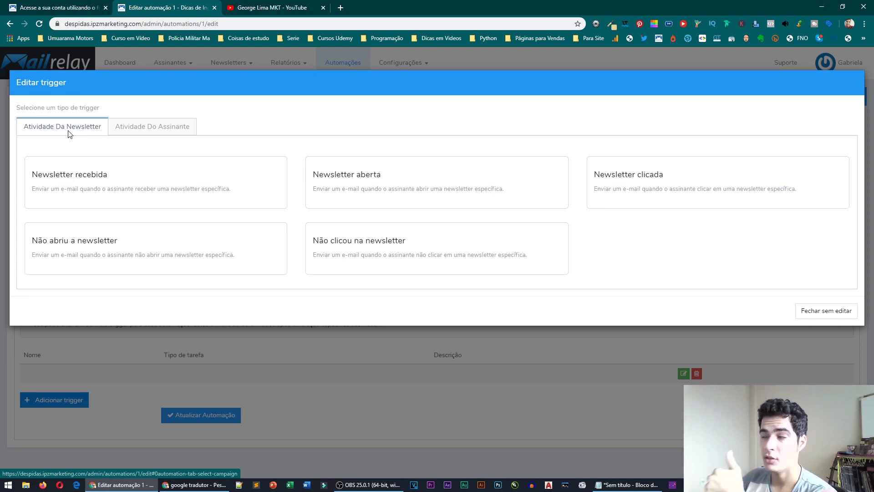
pyautogui.click(153, 126)
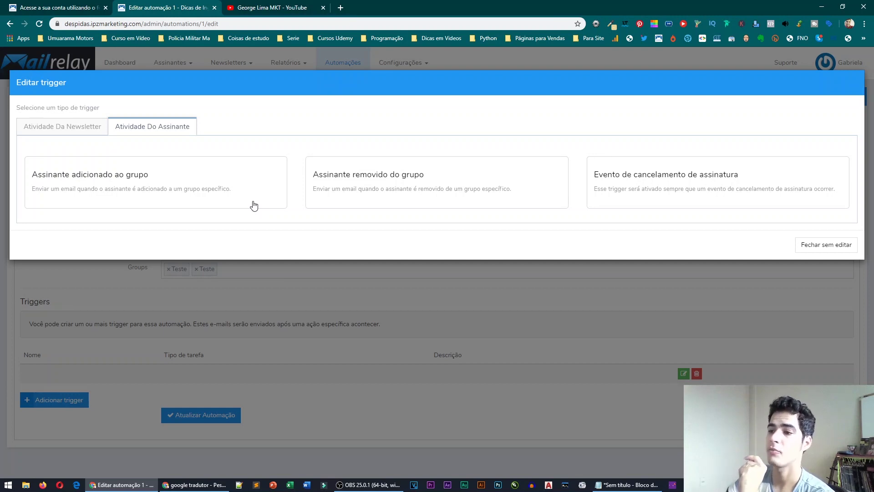
pyautogui.click(129, 180)
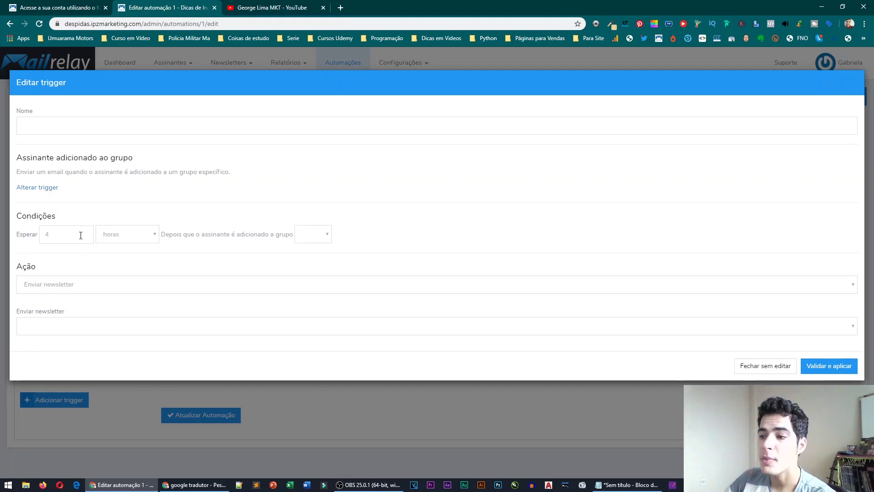
# Step: Set the trigger's waiting time to 1 "dia"
pyautogui.click(155, 237)
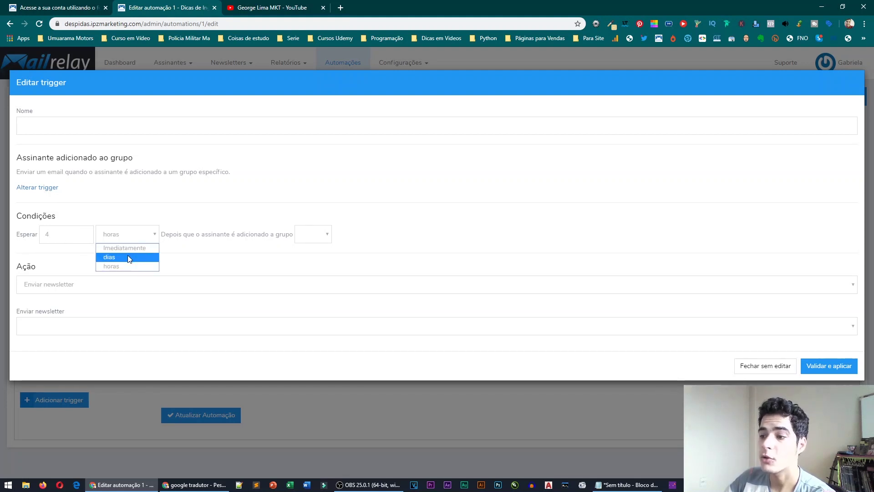
pyautogui.click(129, 238)
pyautogui.click(132, 234)
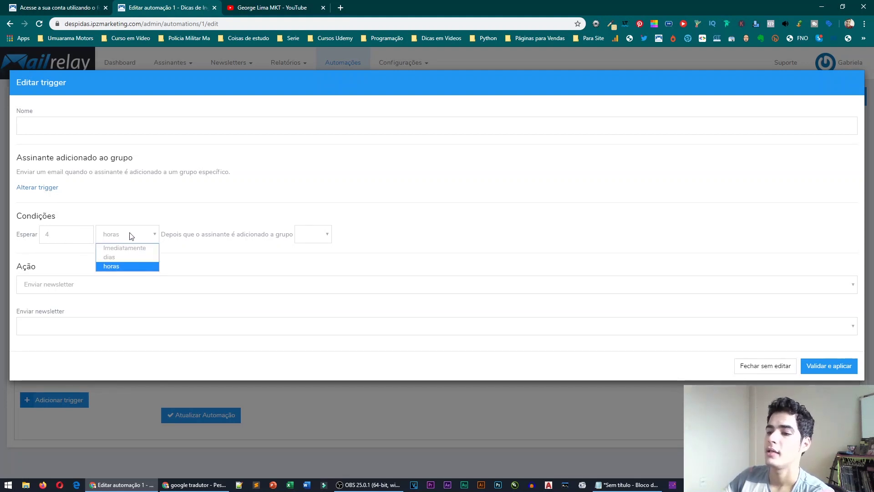
pyautogui.click(87, 235)
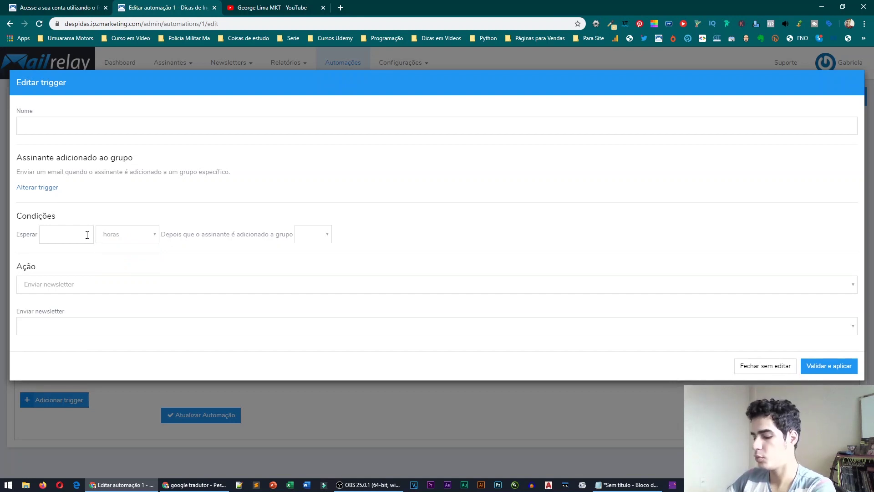
pyautogui.write('1')
pyautogui.click(148, 235)
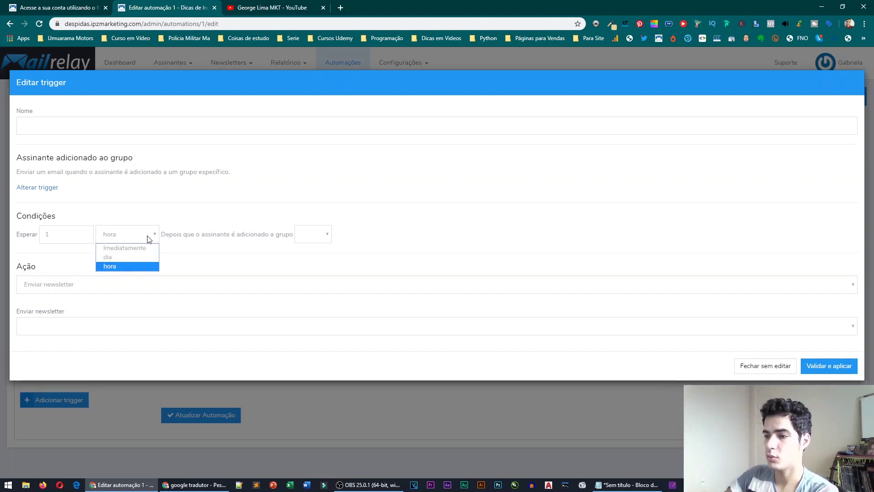
pyautogui.click(128, 257)
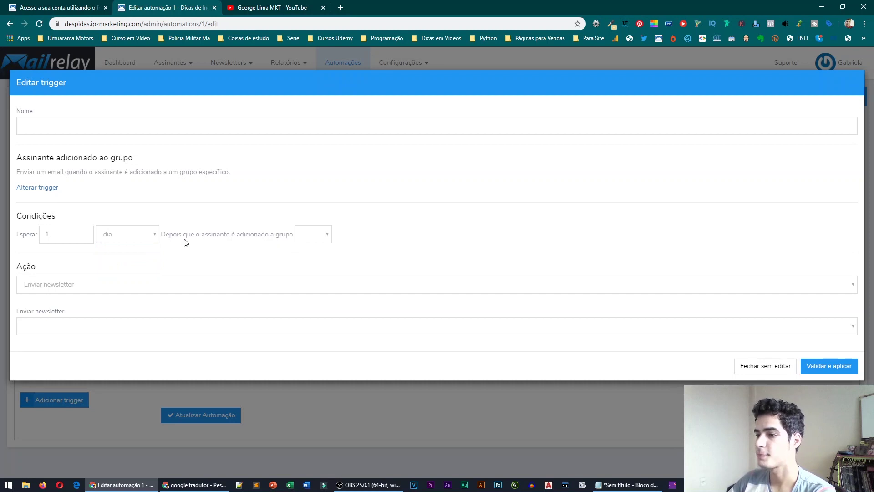
# Step: Choose "Teste" as the group whose new subscribers activate the trigger
pyautogui.click(314, 235)
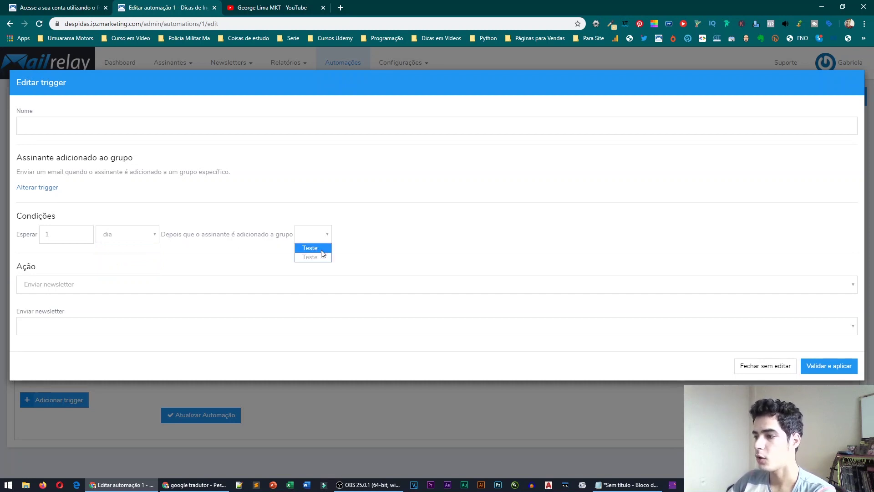
pyautogui.click(323, 253)
pyautogui.click(326, 234)
pyautogui.click(324, 253)
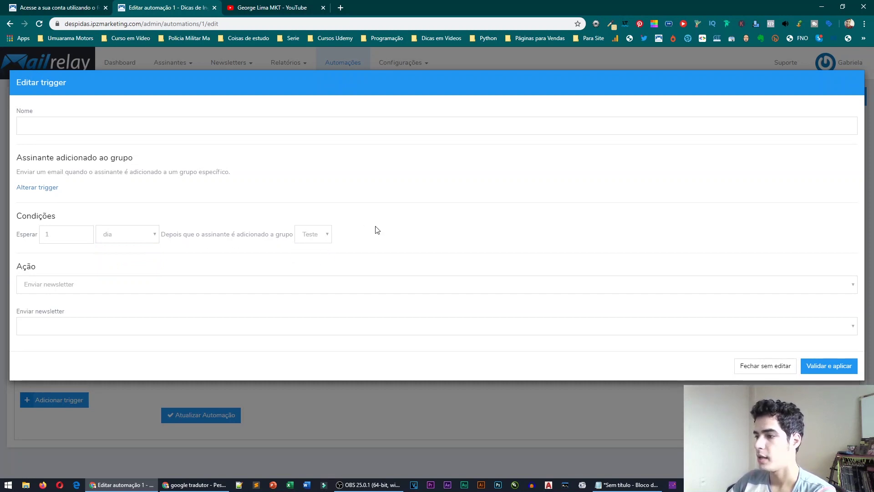
pyautogui.click(323, 235)
pyautogui.click(322, 251)
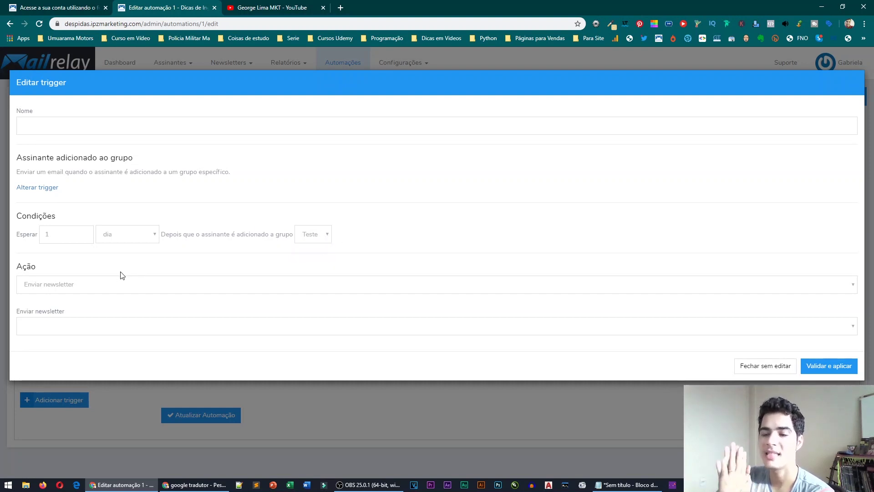
# Step: Keep the "Enviar newsletter" action, choose the newsletter "4 - Seja Bem -Vindo", and apply the trigger with the name "Primeiro E-mail"
pyautogui.click(76, 290)
pyautogui.click(69, 298)
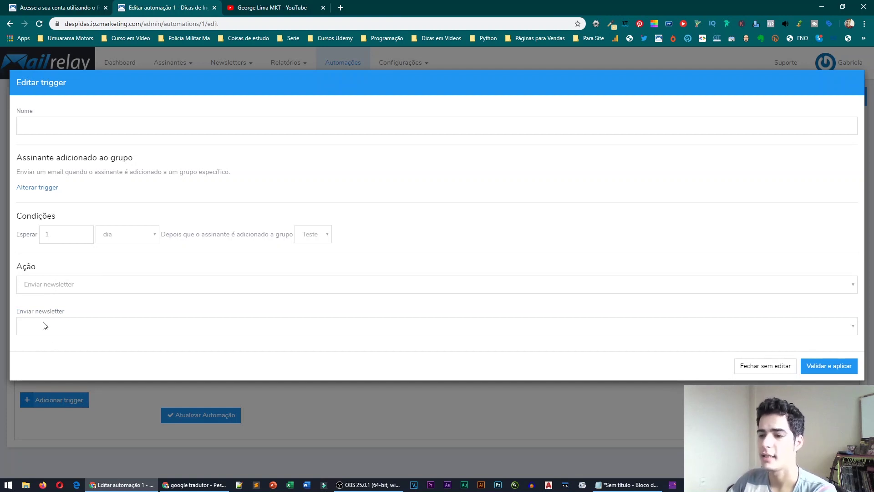
pyautogui.click(63, 330)
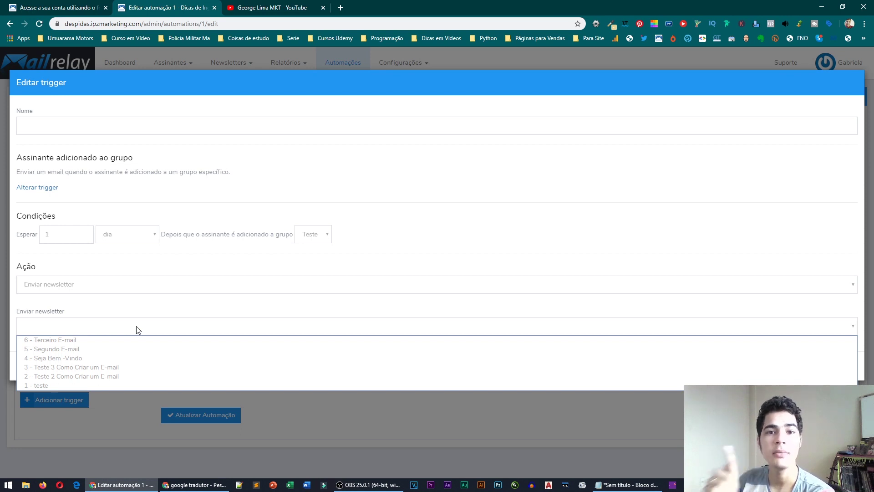
pyautogui.click(90, 358)
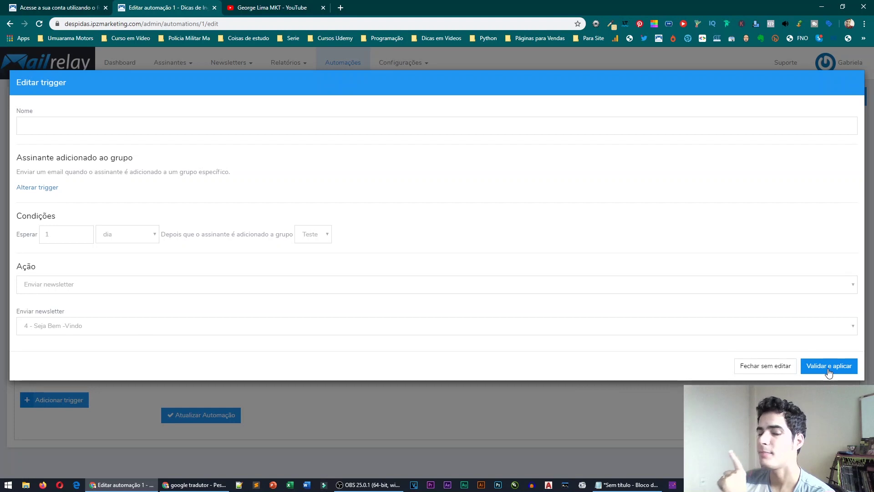
pyautogui.click(75, 122)
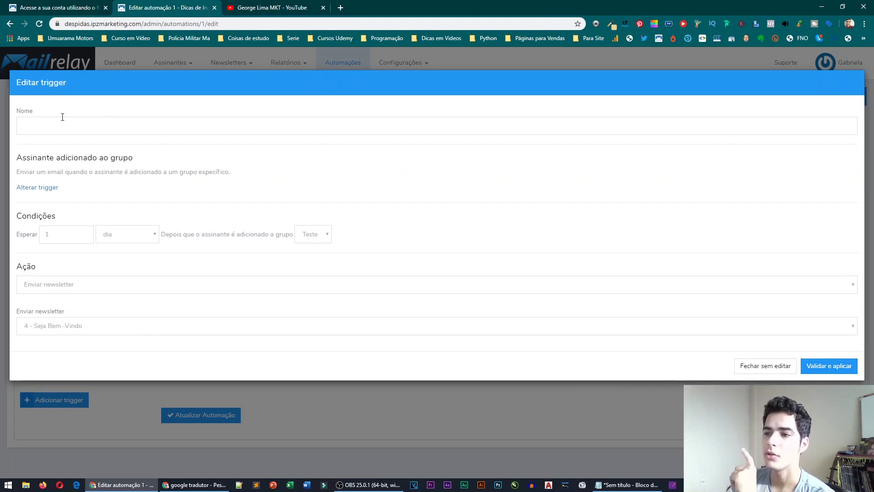
pyautogui.write('Boas')
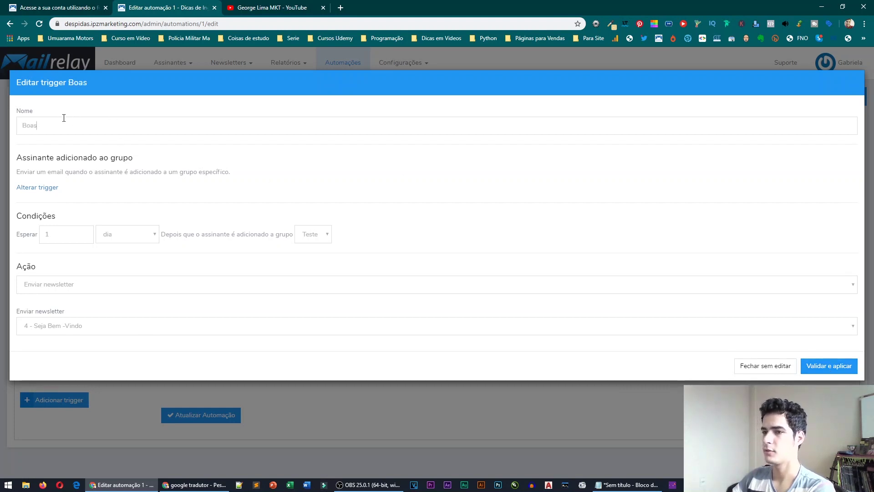
pyautogui.press('Escape')
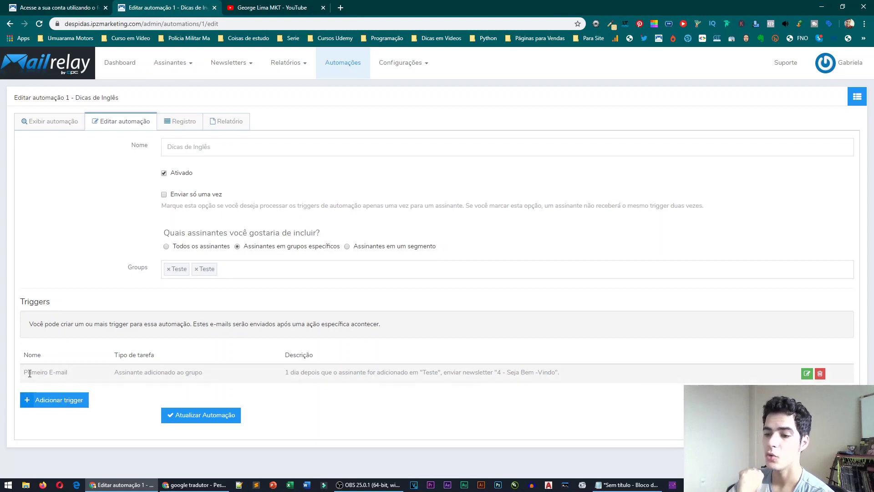
# Step: Review the task type, delay, group and newsletter listed for the "Primeiro E-mail" trigger
pyautogui.moveTo(24, 372); pyautogui.dragTo(203, 379)
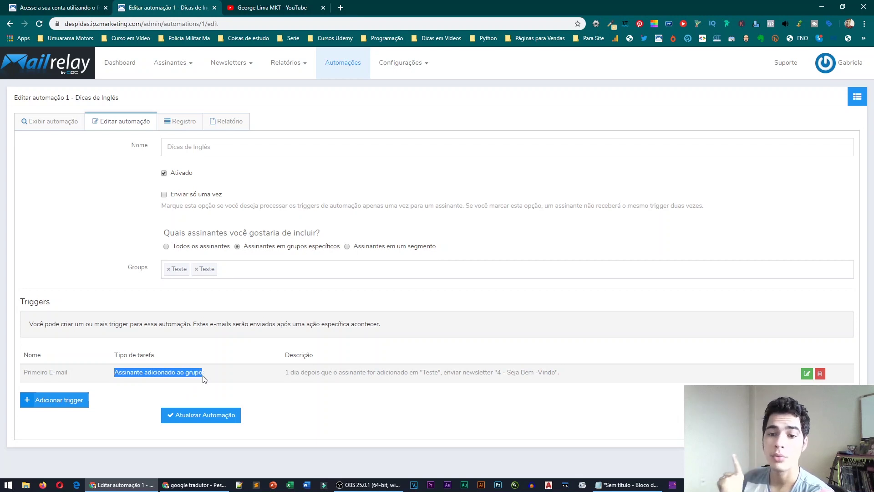
pyautogui.moveTo(287, 370); pyautogui.dragTo(301, 372)
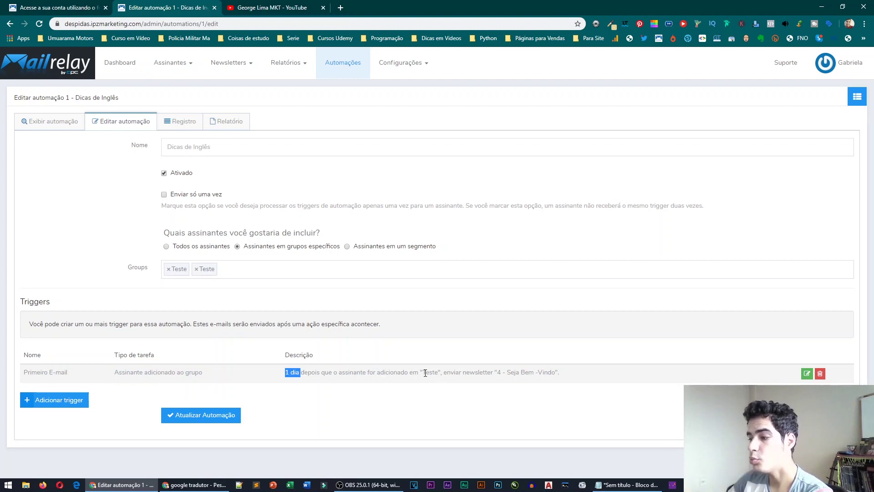
pyautogui.moveTo(424, 372); pyautogui.dragTo(548, 373)
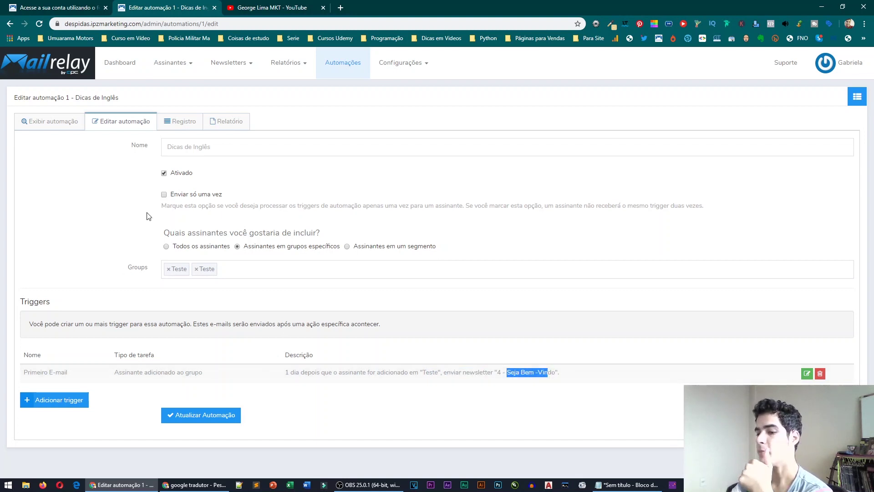
# Step: Add another trigger to the automation and choose the newsletter activity type "Newsletter aberta"
pyautogui.click(61, 403)
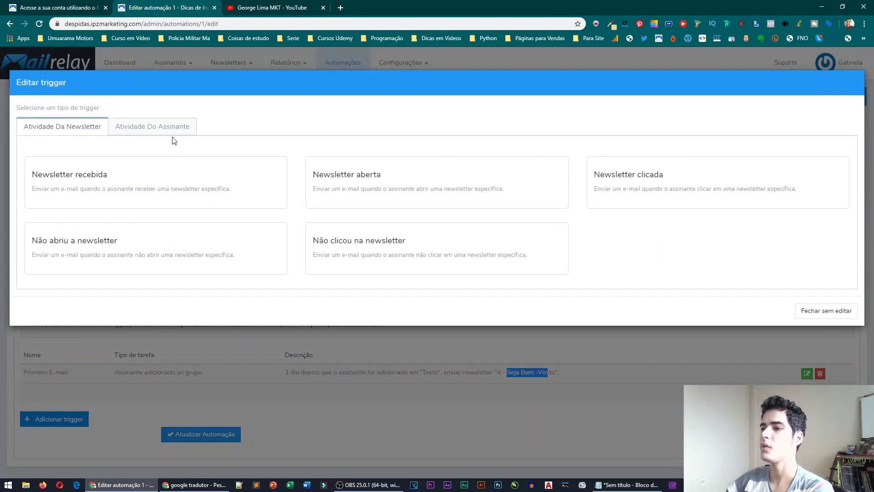
pyautogui.click(169, 129)
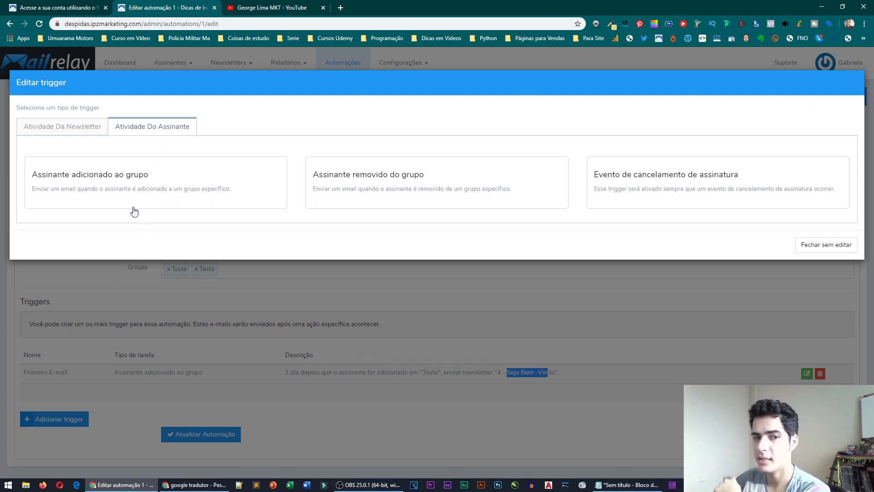
pyautogui.click(78, 130)
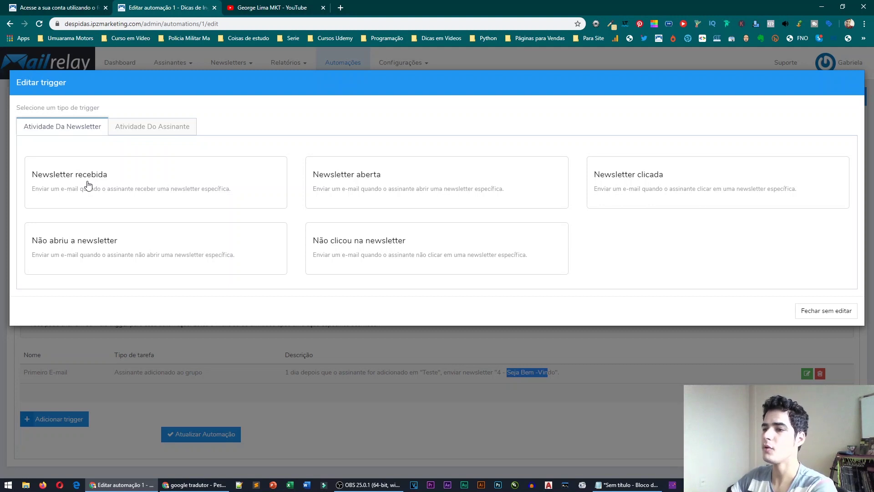
pyautogui.click(381, 189)
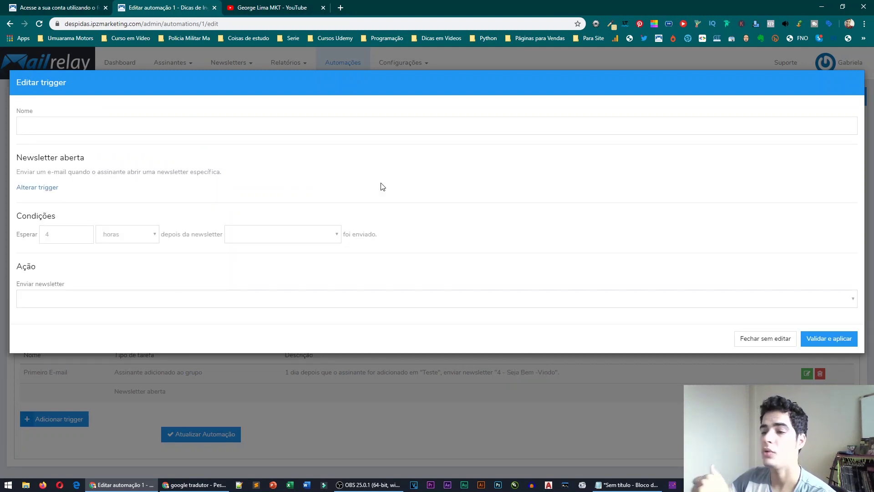
# Step: Set the trigger to wait 1 "dia" after the newsletter "4 - Seja Bem -Vindo" is sent
pyautogui.click(91, 234)
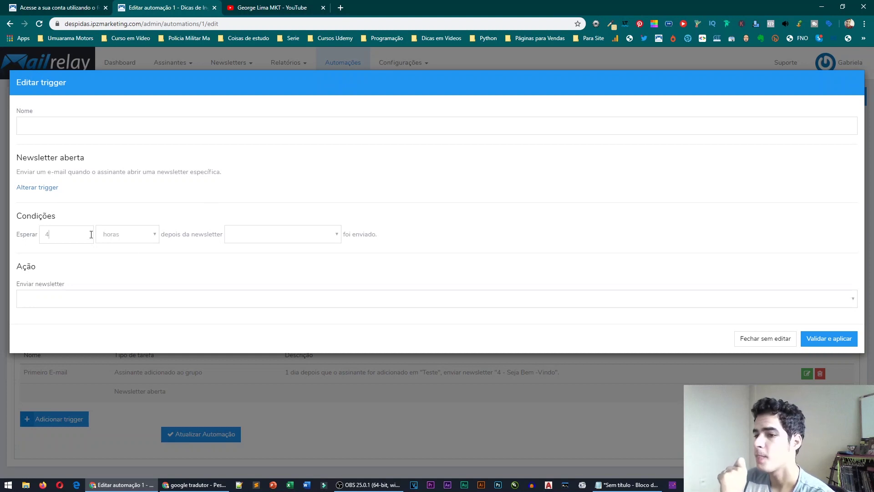
pyautogui.press('BackSpace')
pyautogui.write('1')
pyautogui.click(153, 236)
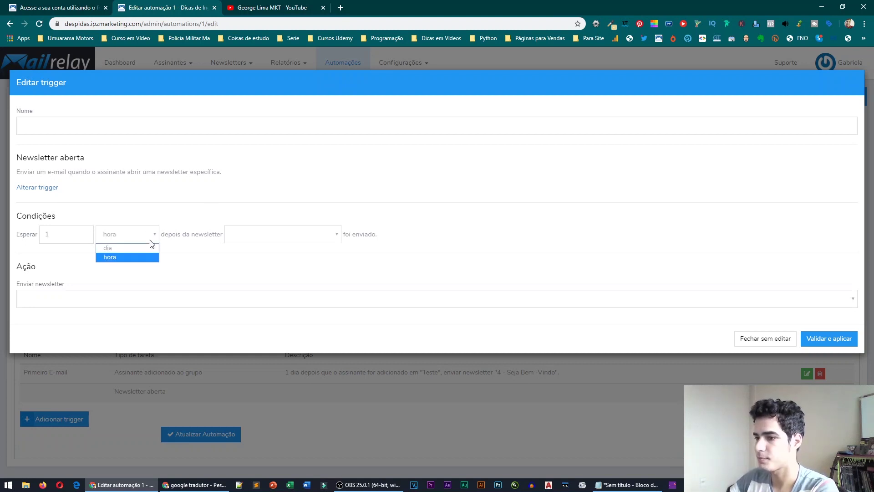
pyautogui.click(114, 247)
pyautogui.click(300, 234)
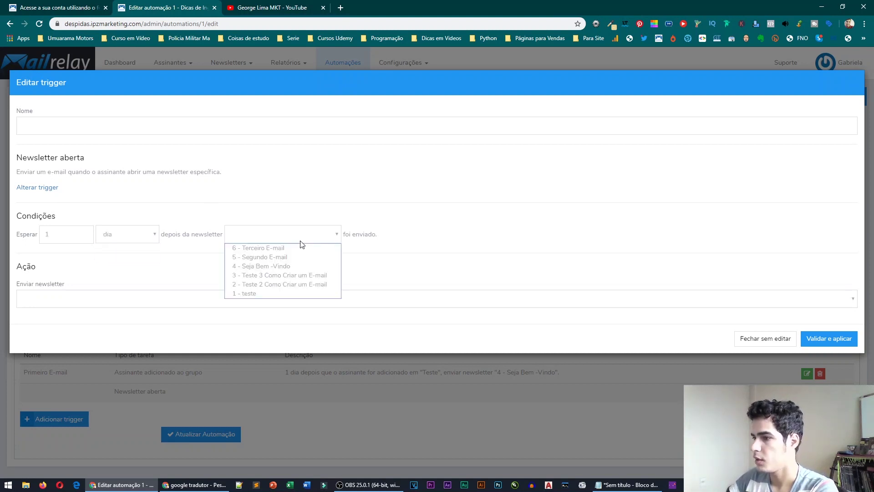
pyautogui.click(262, 268)
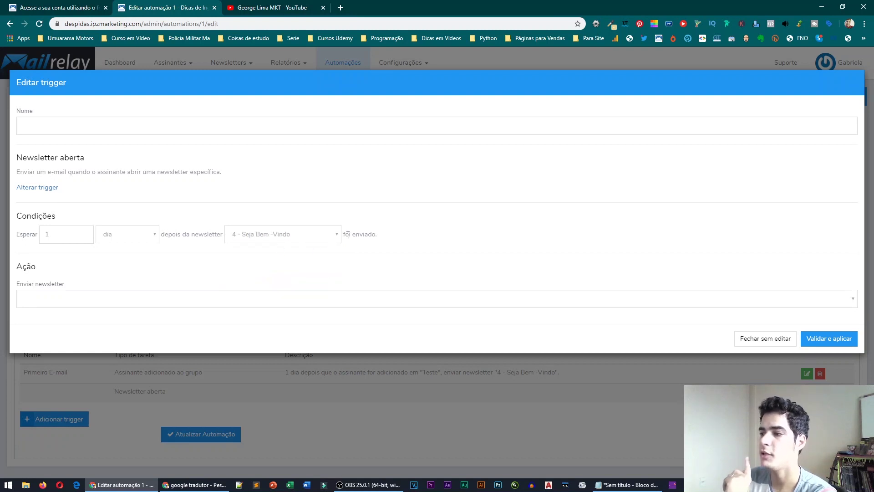
# Step: Choose "5 - Segundo E-mail" as the newsletter to send, and apply the trigger with the name "Segundo E-mail"
pyautogui.click(62, 302)
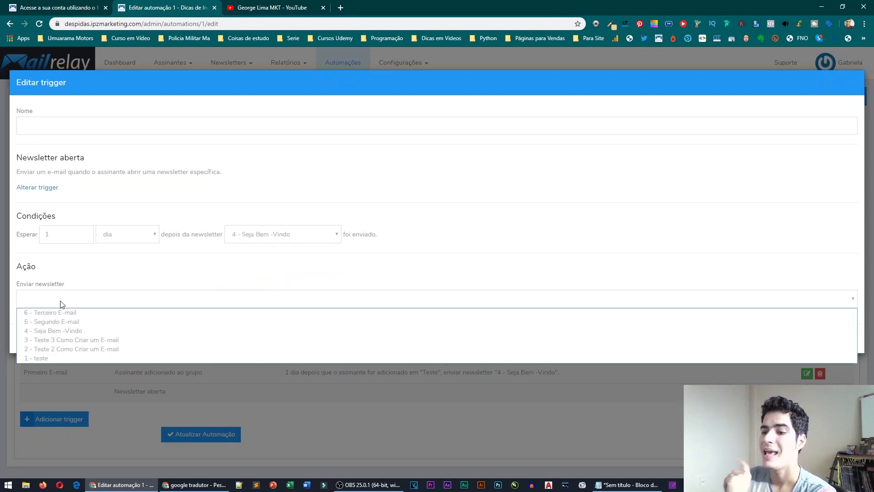
pyautogui.click(80, 322)
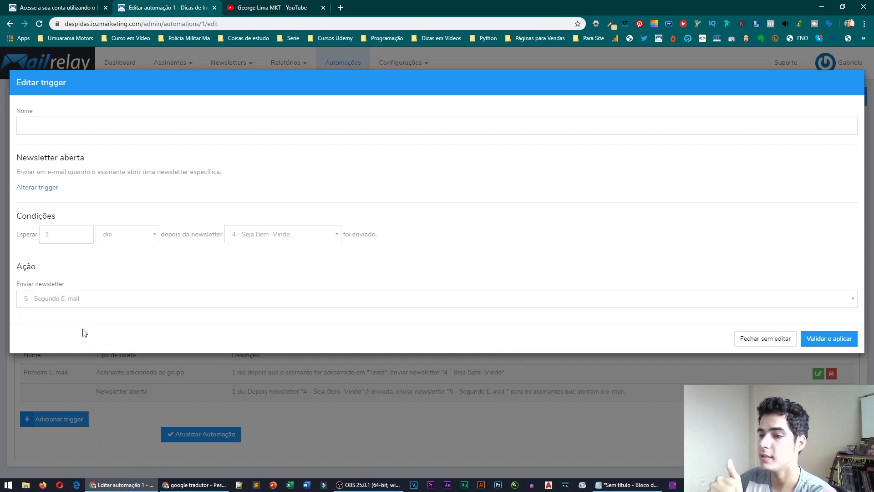
pyautogui.click(84, 121)
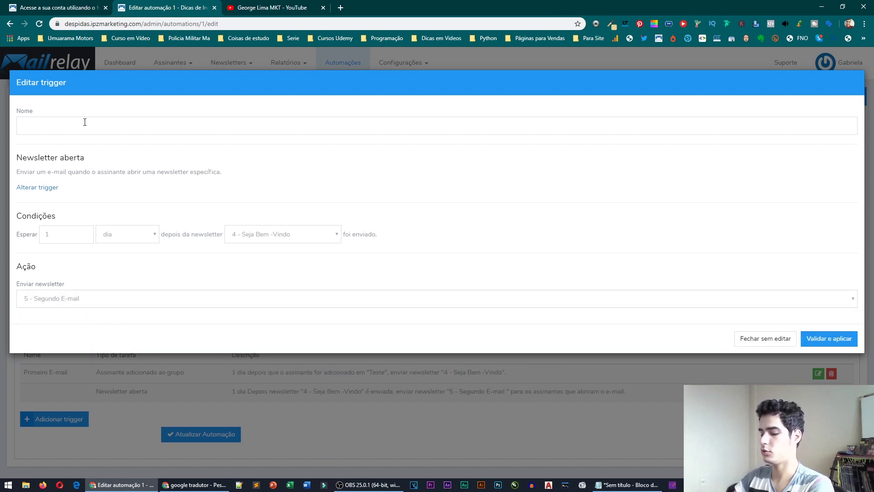
pyautogui.write('Segund')
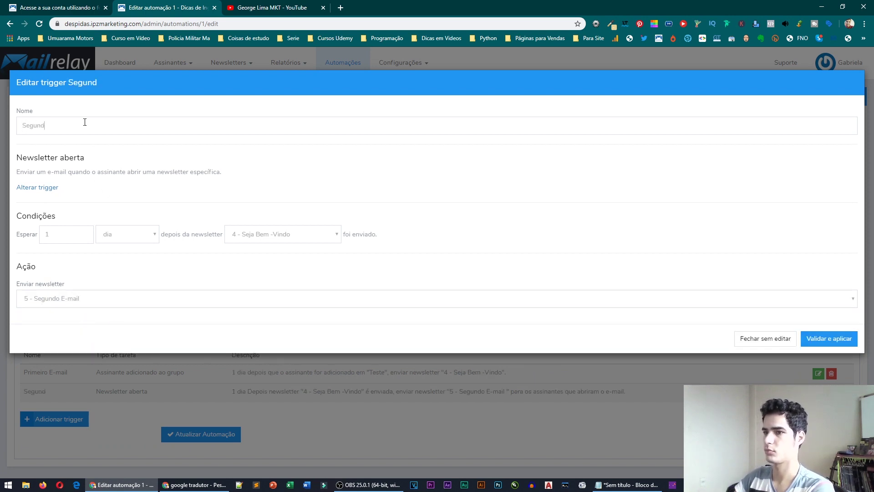
pyautogui.write('o E-mail')
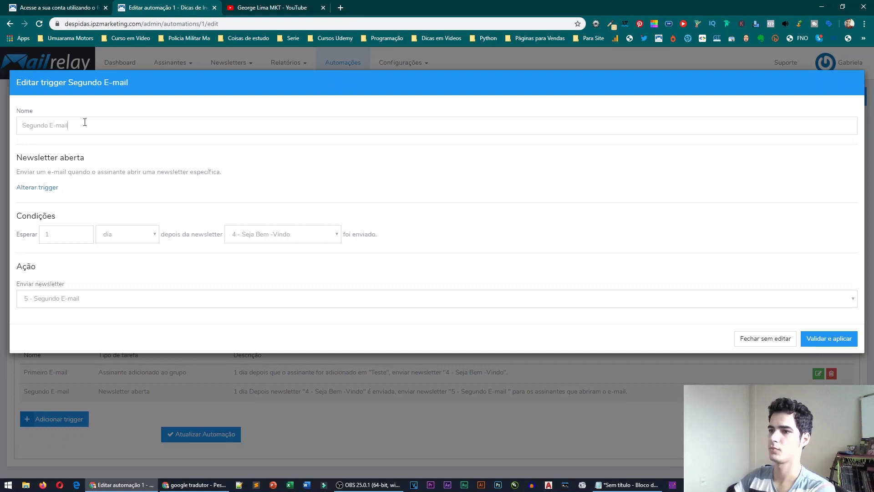
pyautogui.click(826, 339)
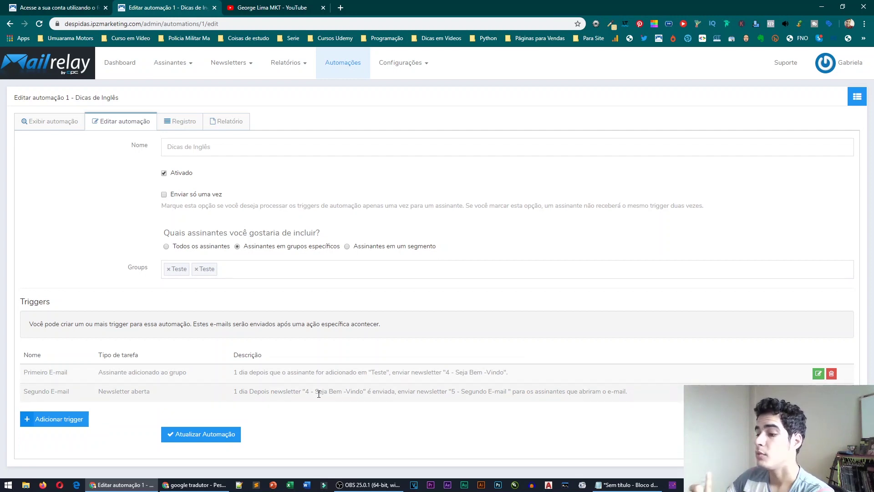
pyautogui.moveTo(318, 392); pyautogui.dragTo(357, 393)
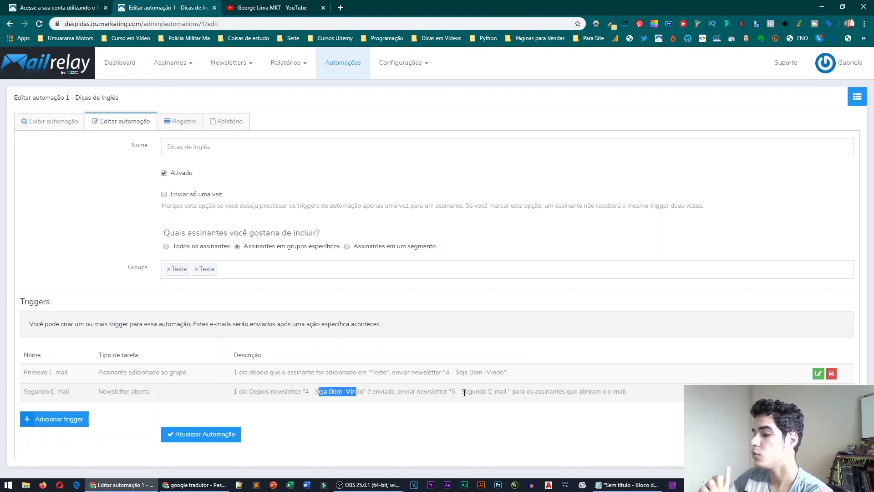
pyautogui.moveTo(464, 391); pyautogui.dragTo(520, 391)
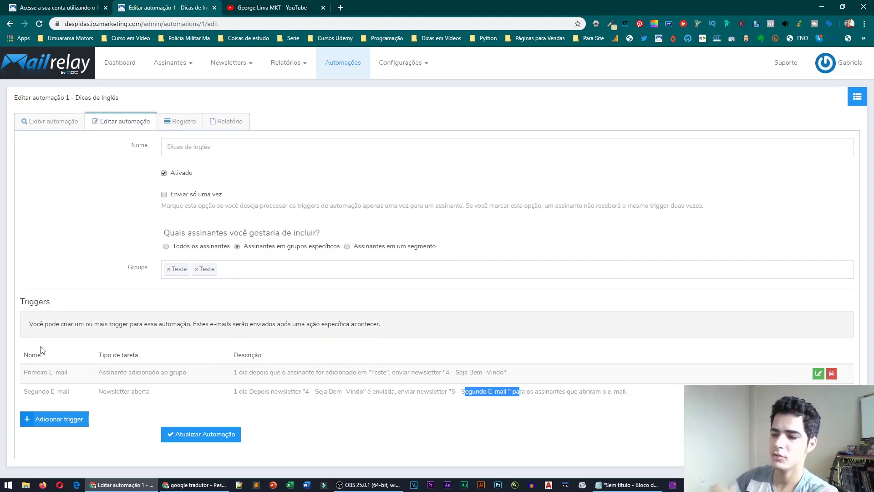
# Step: Add a "Não clicou na newsletter" trigger that waits 1 "dia" after the newsletter "5 - Segundo E-mail" is sent
pyautogui.click(51, 418)
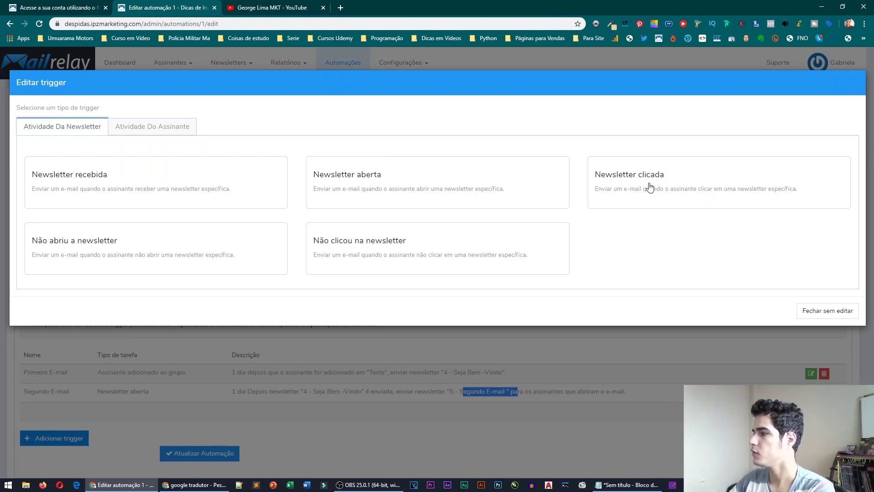
pyautogui.click(344, 252)
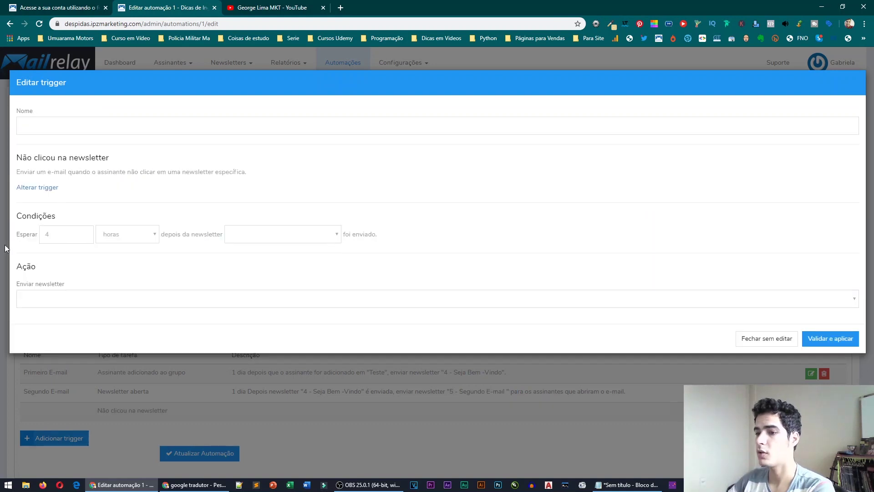
pyautogui.click(67, 237)
pyautogui.write('1')
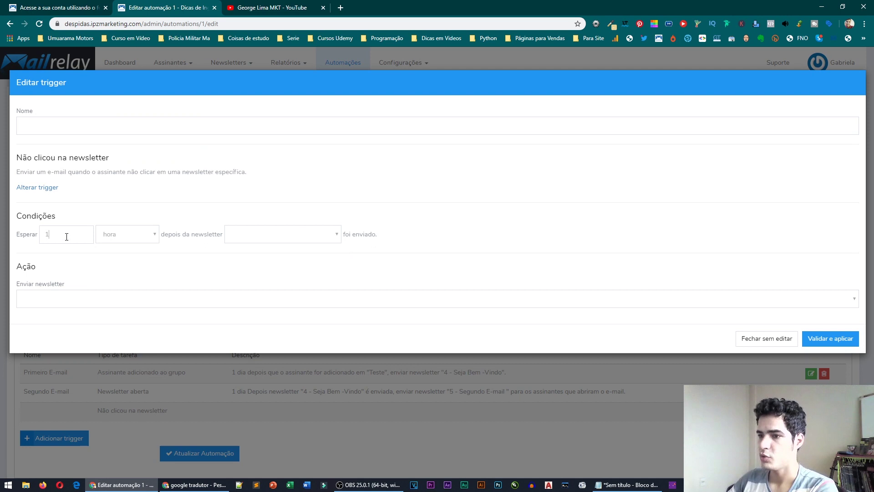
pyautogui.click(151, 240)
pyautogui.click(126, 248)
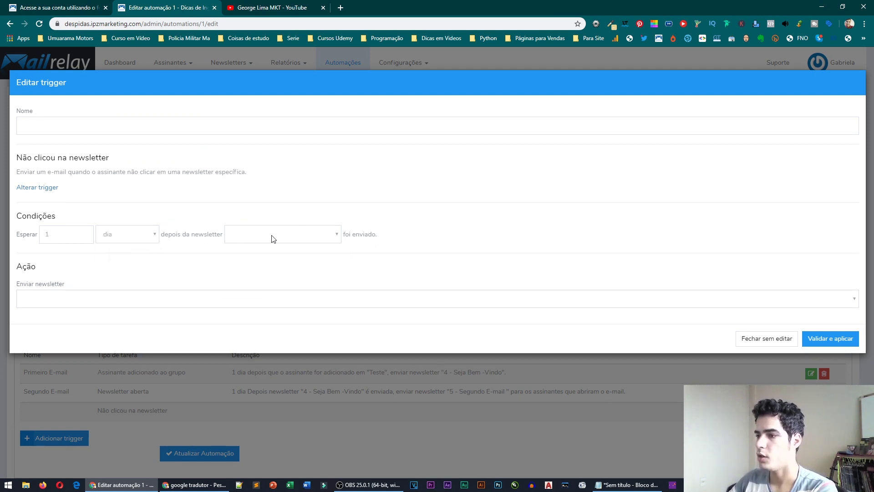
pyautogui.click(272, 236)
pyautogui.click(287, 257)
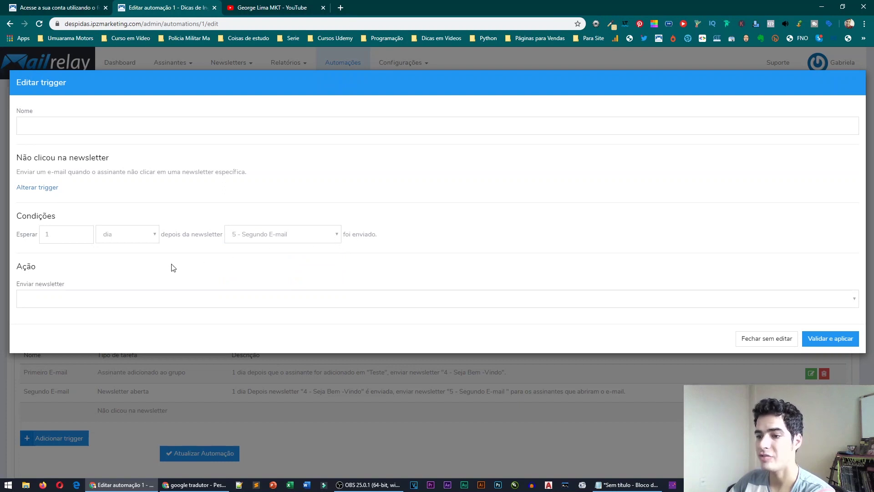
# Step: Choose "6 - Terceiro E-mail" as the newsletter to send, and apply the trigger with the name "Terceiro E-mail"
pyautogui.click(86, 297)
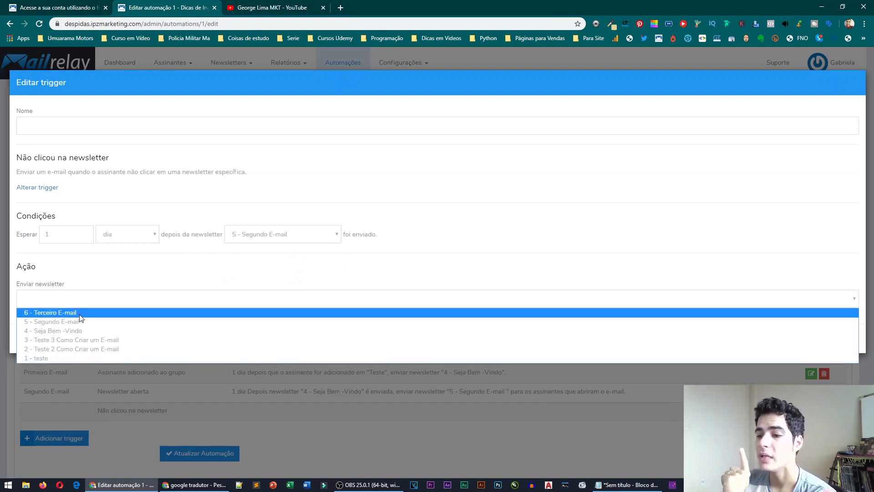
pyautogui.click(80, 313)
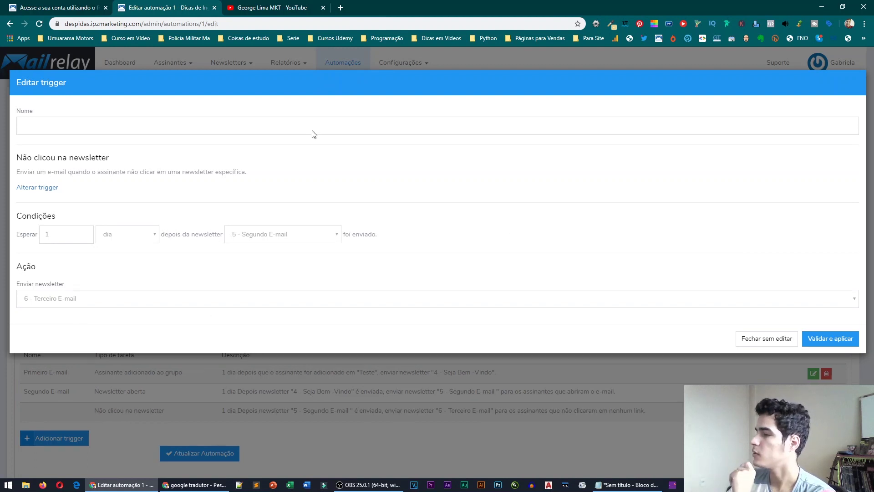
pyautogui.click(214, 125)
pyautogui.write('Te')
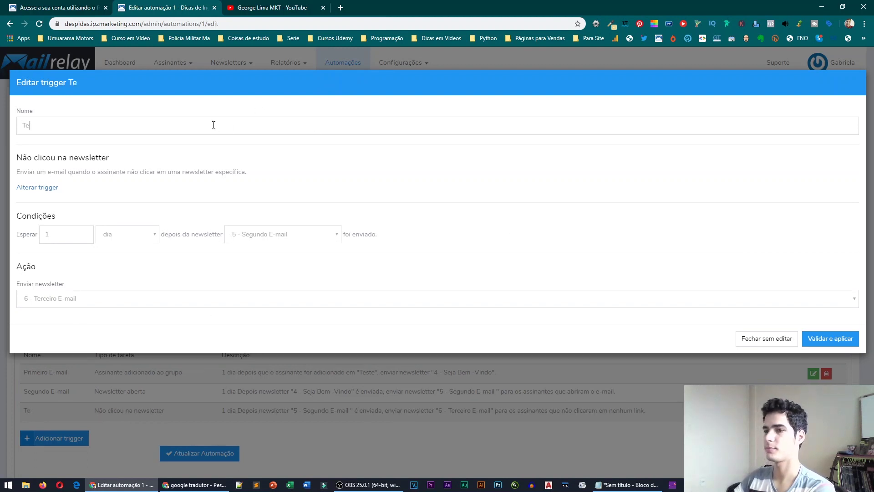
pyautogui.write('rceiro E-mail')
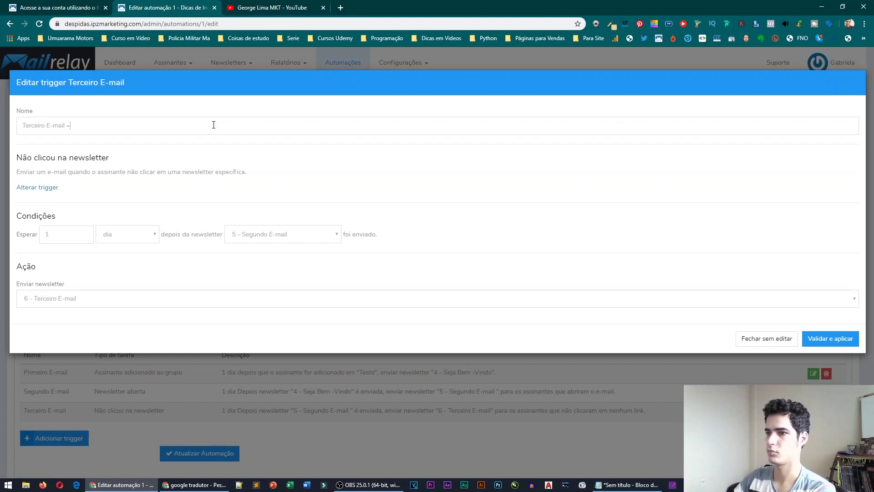
pyautogui.press('Return')
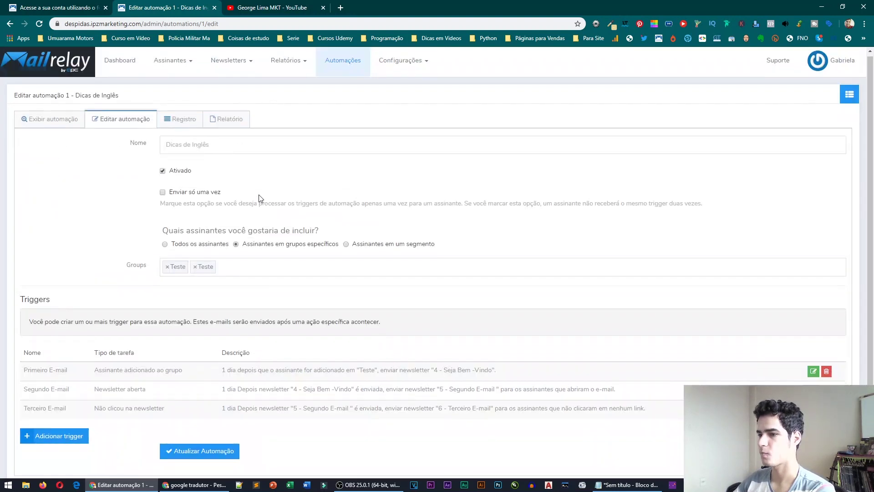
# Step: Save the updated "Dicas de Inglês" automation and review the triggers listed on its overview page
pyautogui.scroll(-1, 343, 237)
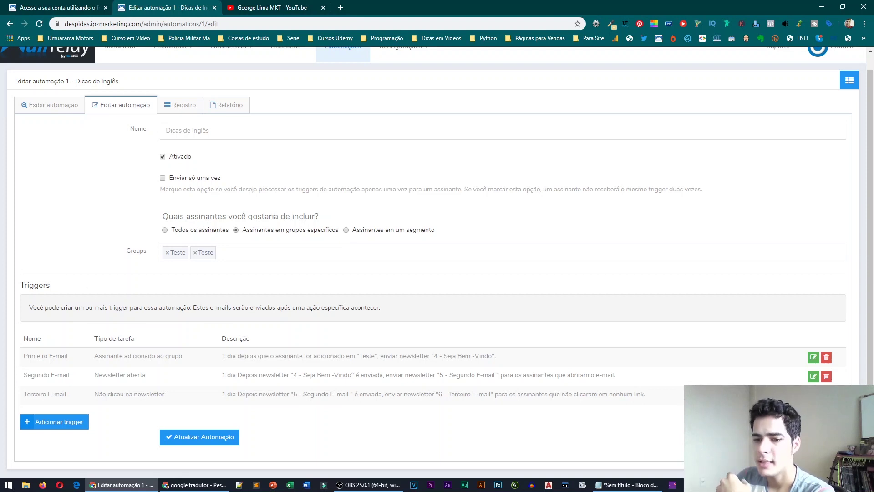
pyautogui.hotkey('alt', 'Tab')
pyautogui.hotkey('alt', 'Tab')
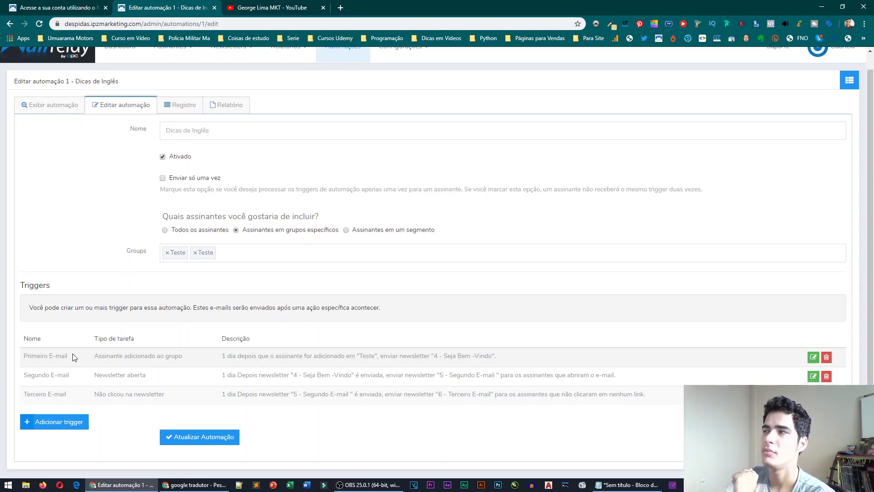
pyautogui.click(197, 441)
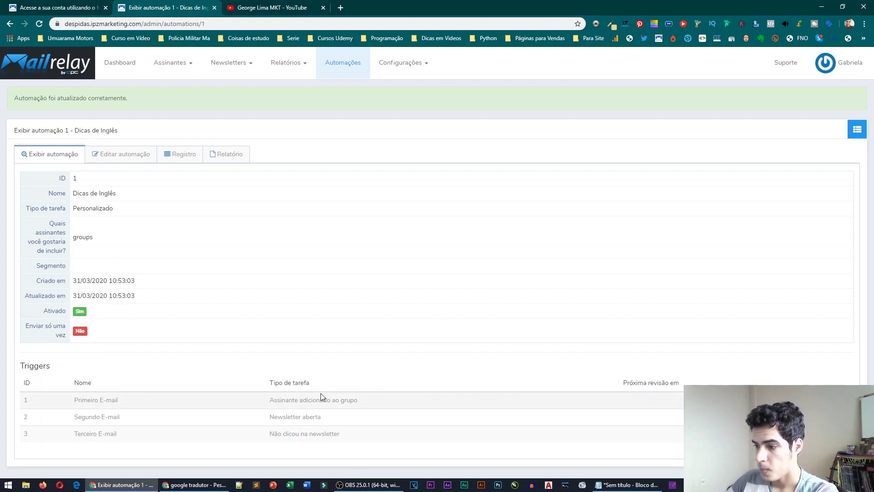
pyautogui.moveTo(23, 400); pyautogui.dragTo(126, 438)
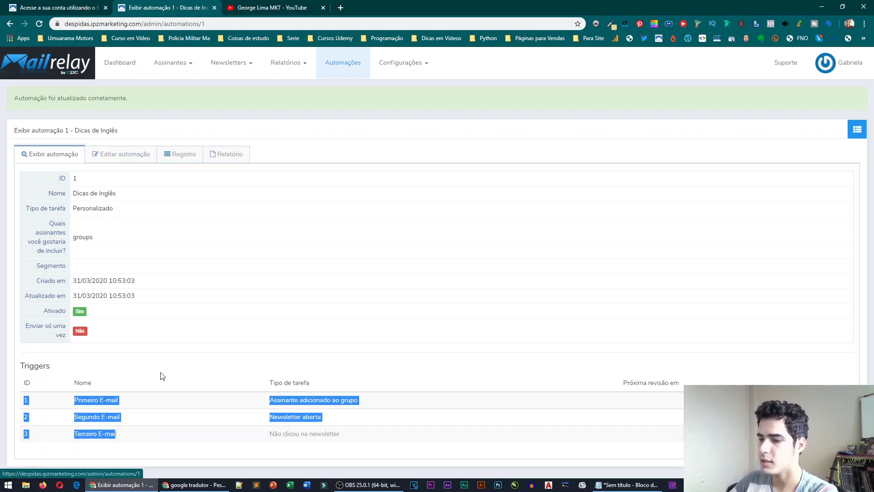
pyautogui.click(541, 371)
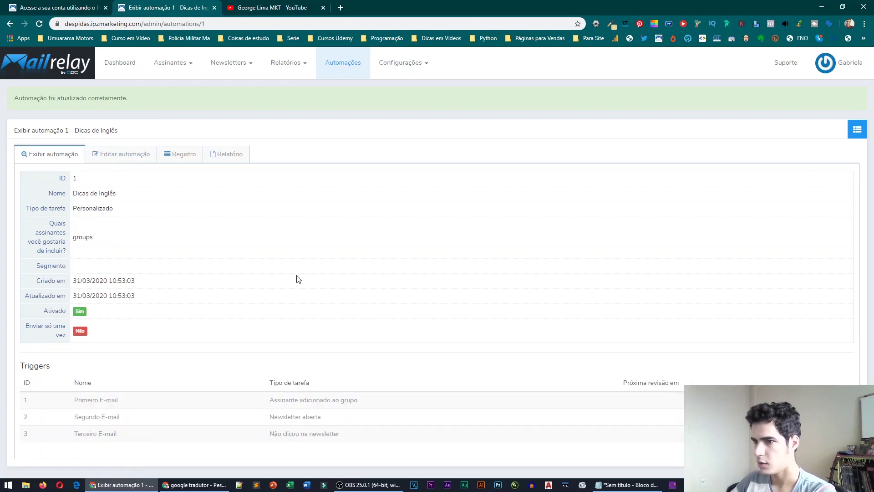
# Step: Return to the list of automations, and switch to the YouTube channel's videos page
pyautogui.click(337, 62)
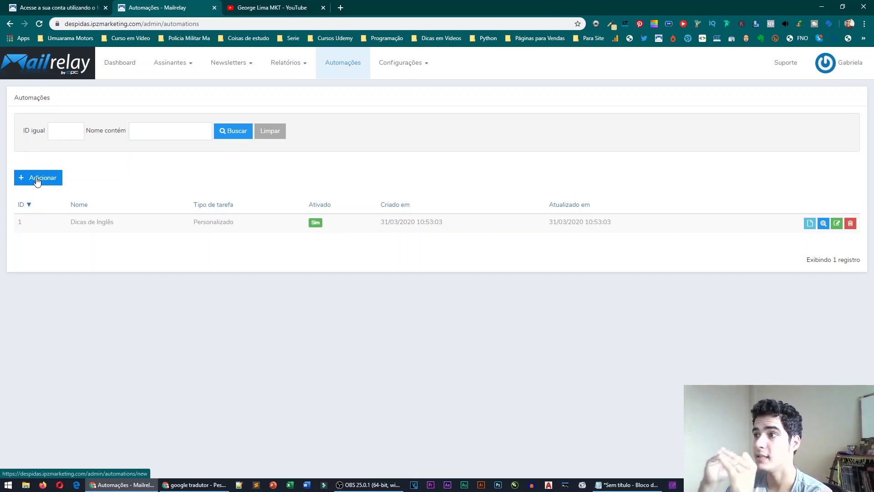
pyautogui.click(279, 5)
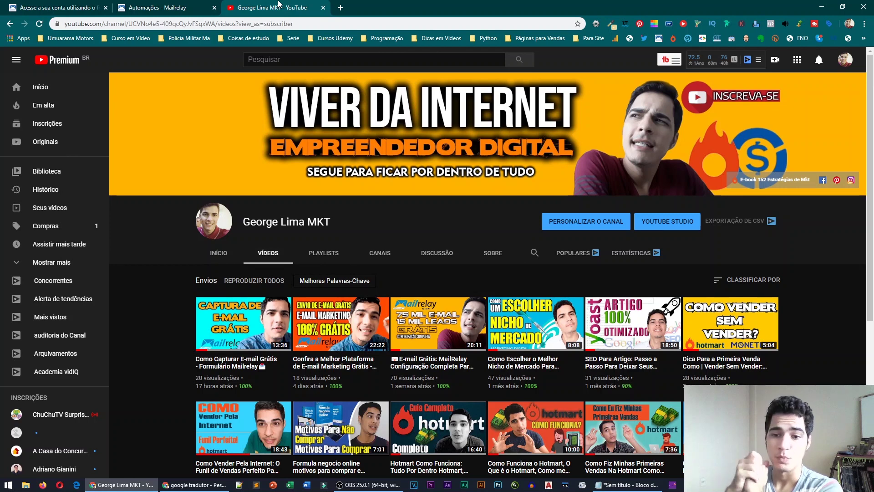